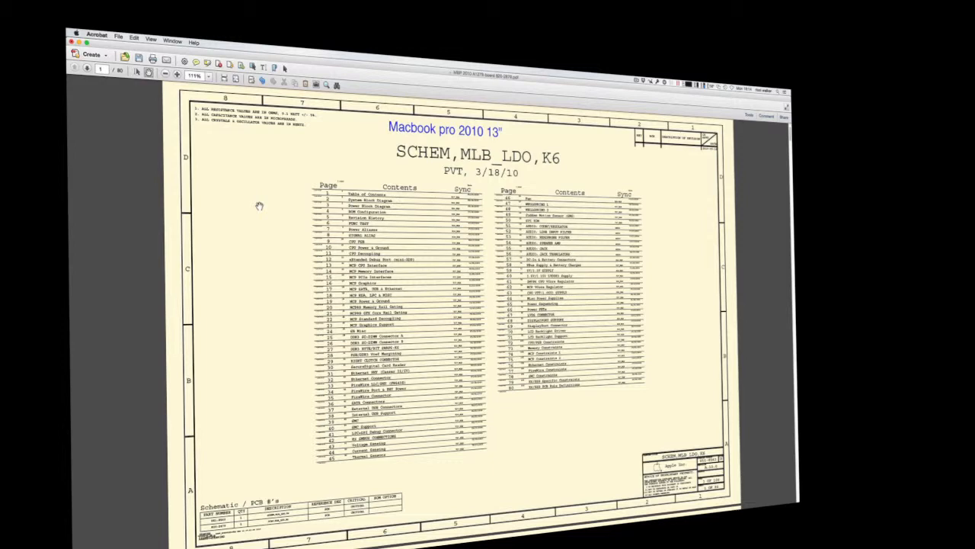
# - Examine the table of contents on the first page of the MacBook Pro schematic
pyautogui.scroll(-1, 265, 203)
pyautogui.scroll(-1, 265, 203)
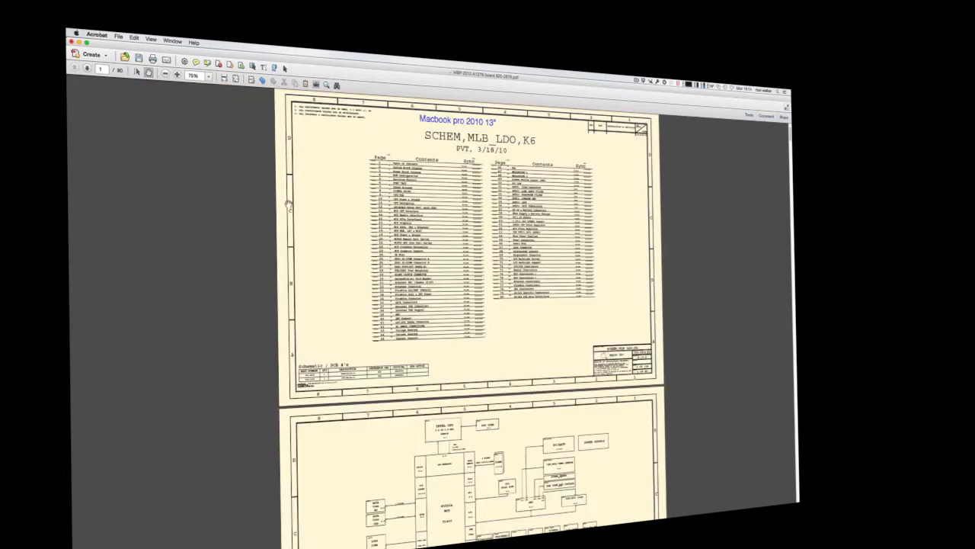
pyautogui.scroll(3, 294, 211)
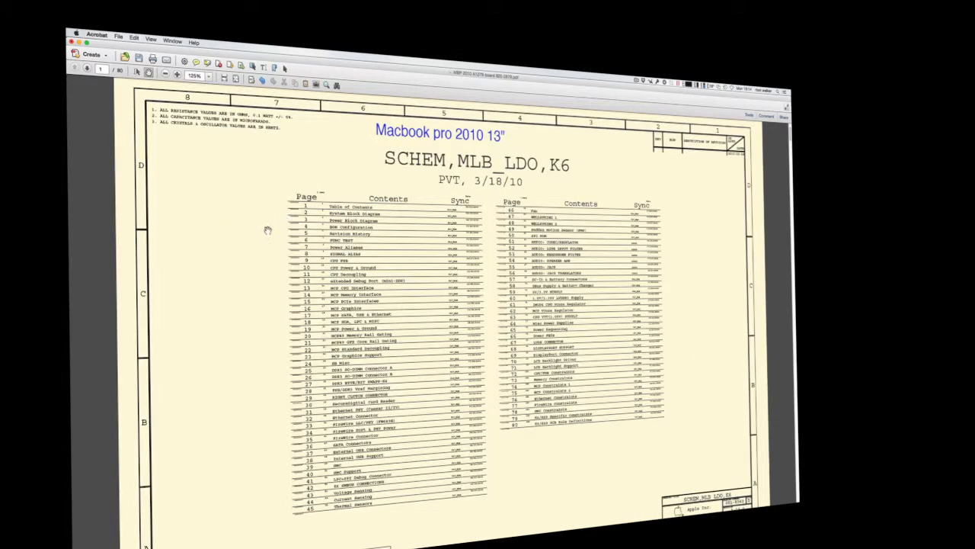
pyautogui.scroll(-2, 276, 242)
pyautogui.scroll(3, 275, 244)
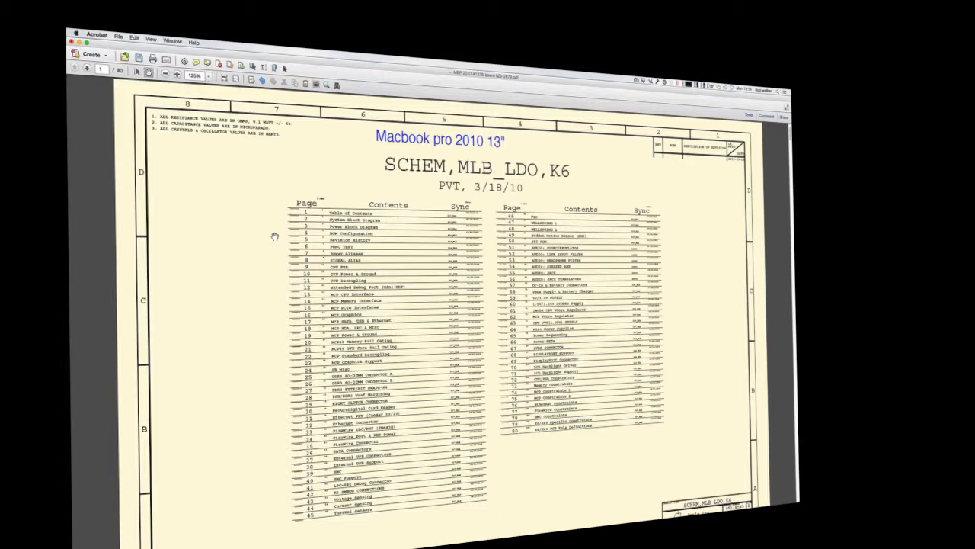
pyautogui.scroll(-3, 275, 237)
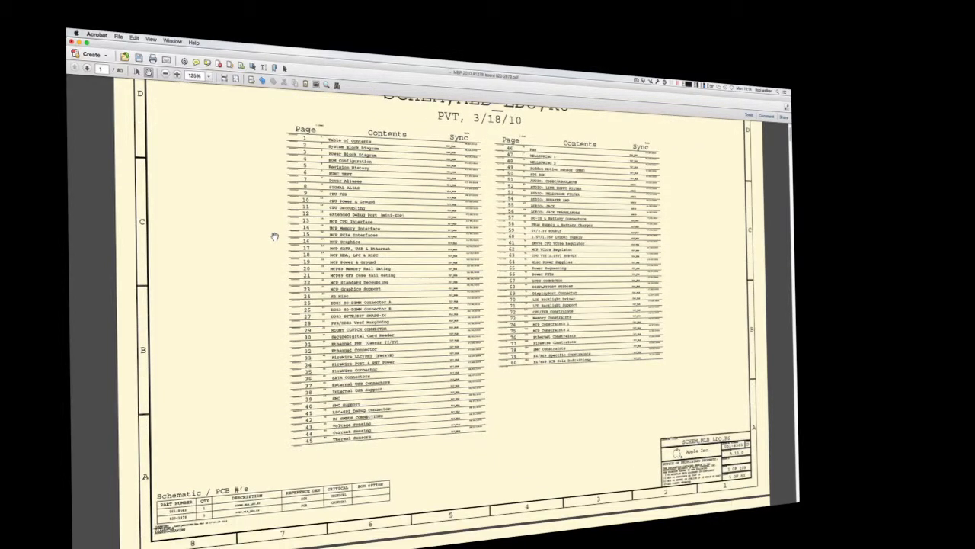
pyautogui.scroll(2, 275, 237)
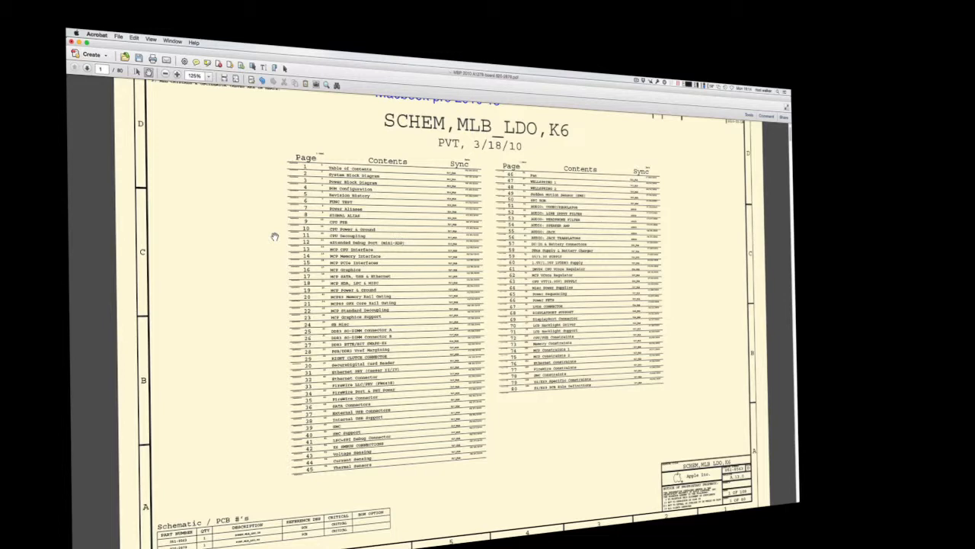
pyautogui.scroll(3, 275, 237)
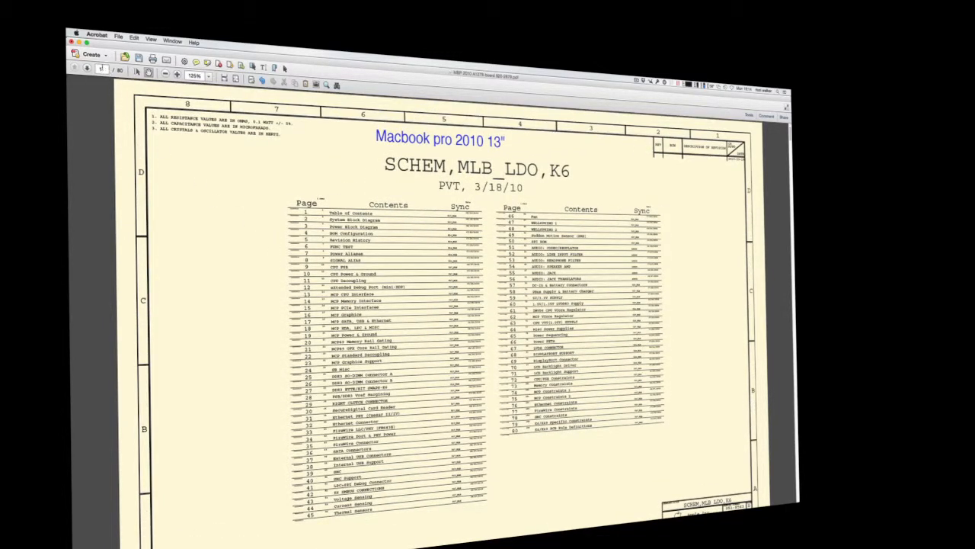
# - Go to page 7 of the schematic
pyautogui.click(102, 68)
pyautogui.write('7')
pyautogui.press('Return')
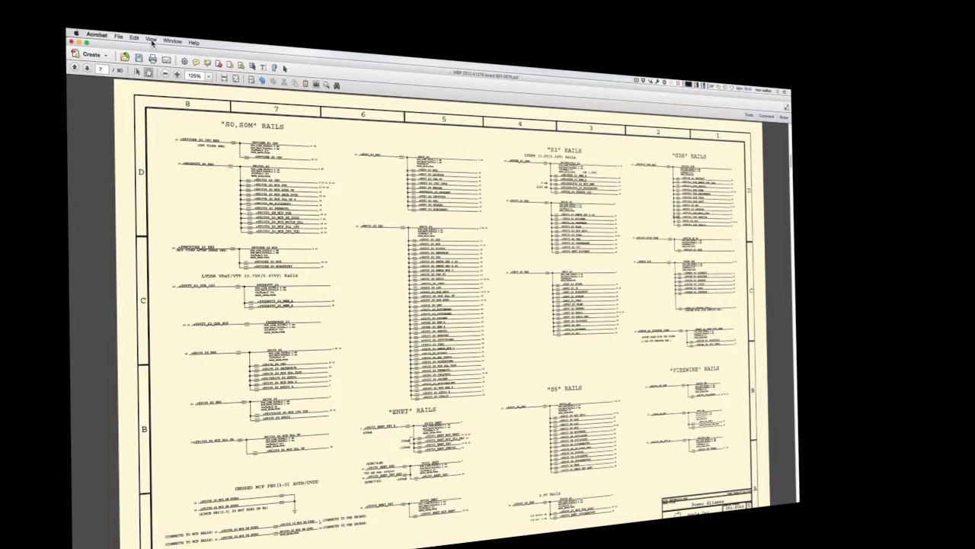
# - Show the Destinations navigation pane
pyautogui.click(151, 41)
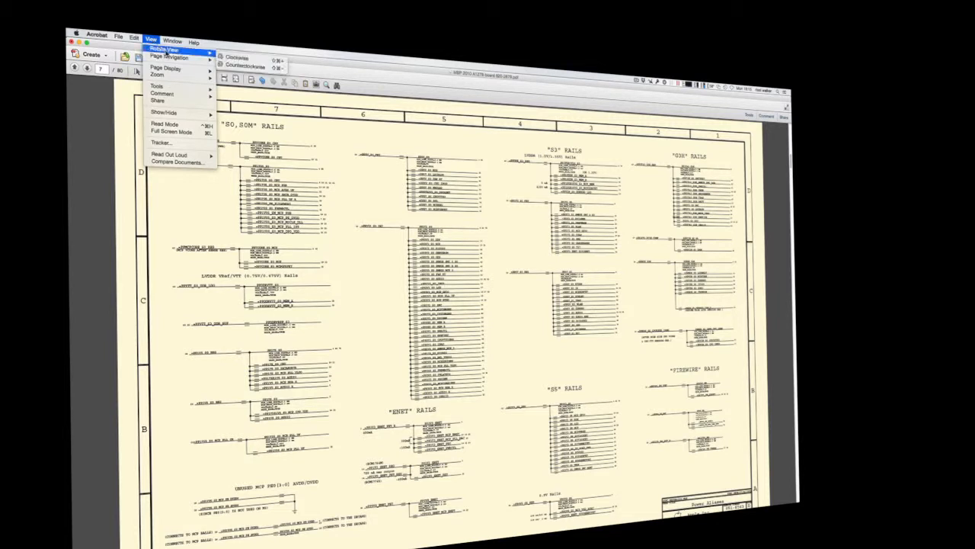
pyautogui.moveTo(171, 58)
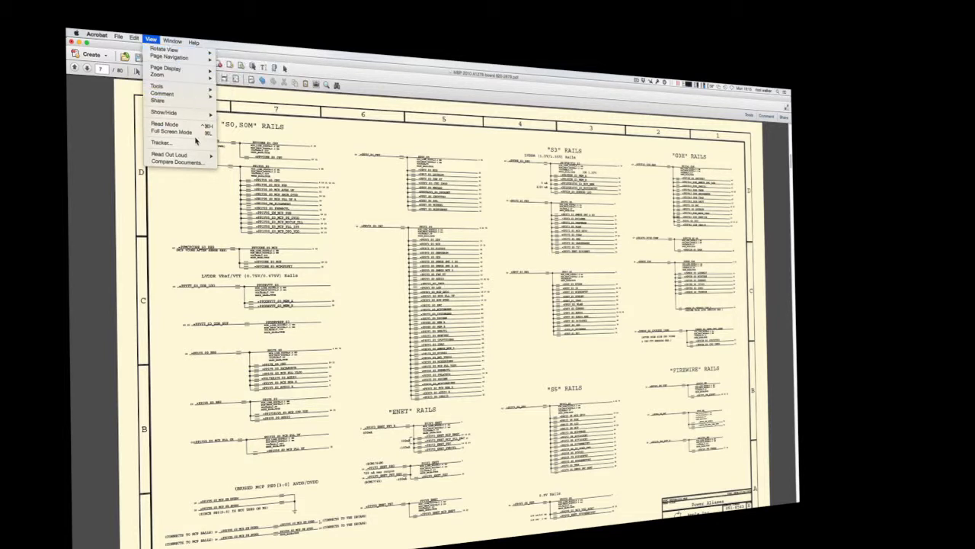
pyautogui.moveTo(186, 115)
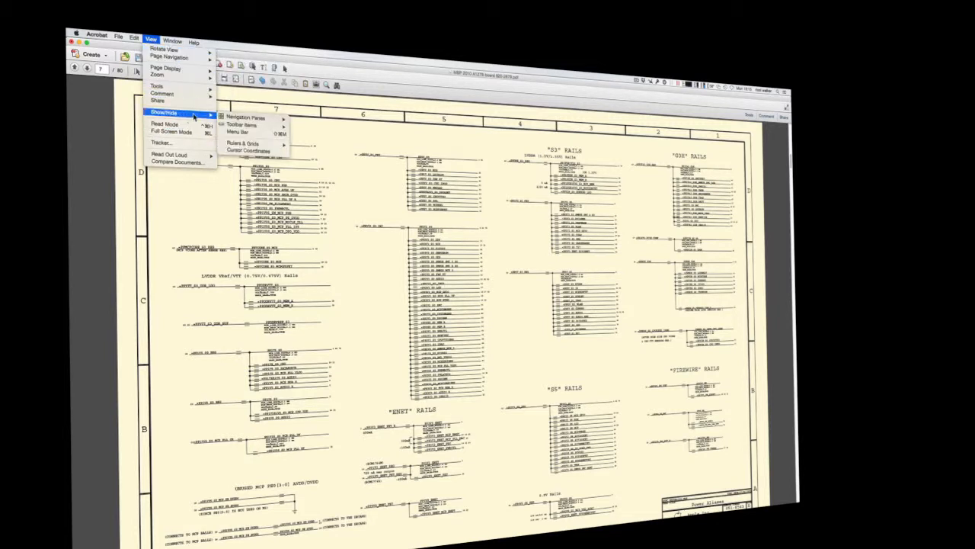
pyautogui.moveTo(221, 118)
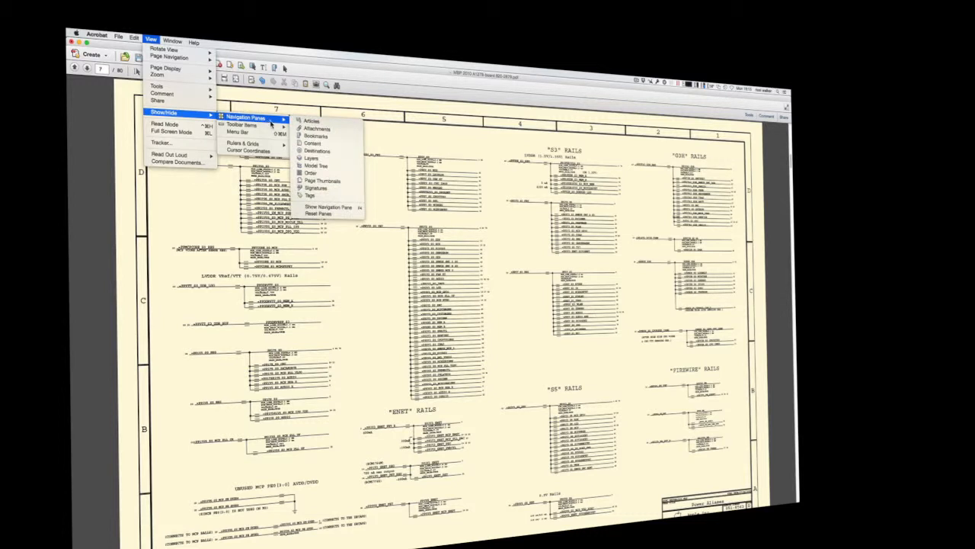
pyautogui.click(336, 153)
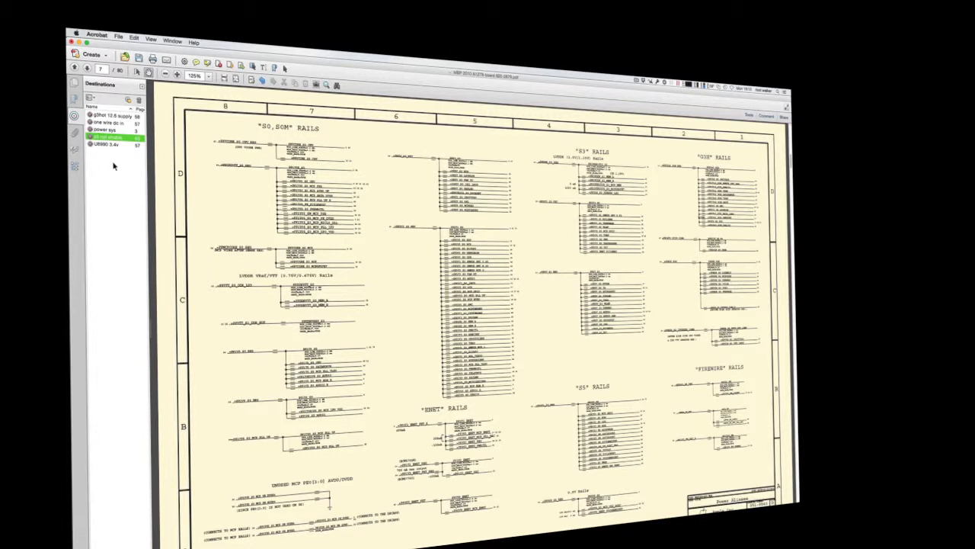
# - Browse the page thumbnails and open page 37 with the external USB connectors
pyautogui.click(77, 81)
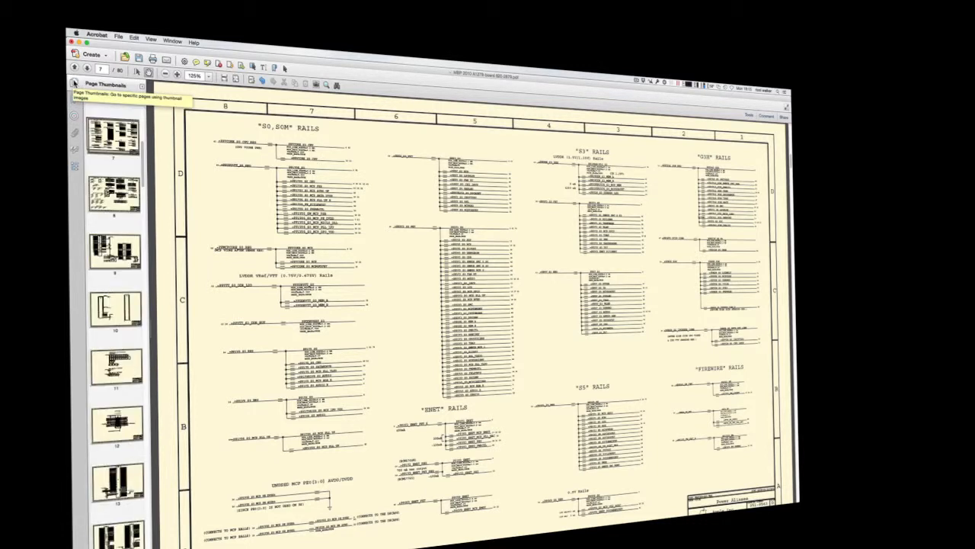
pyautogui.scroll(-12, 123, 215)
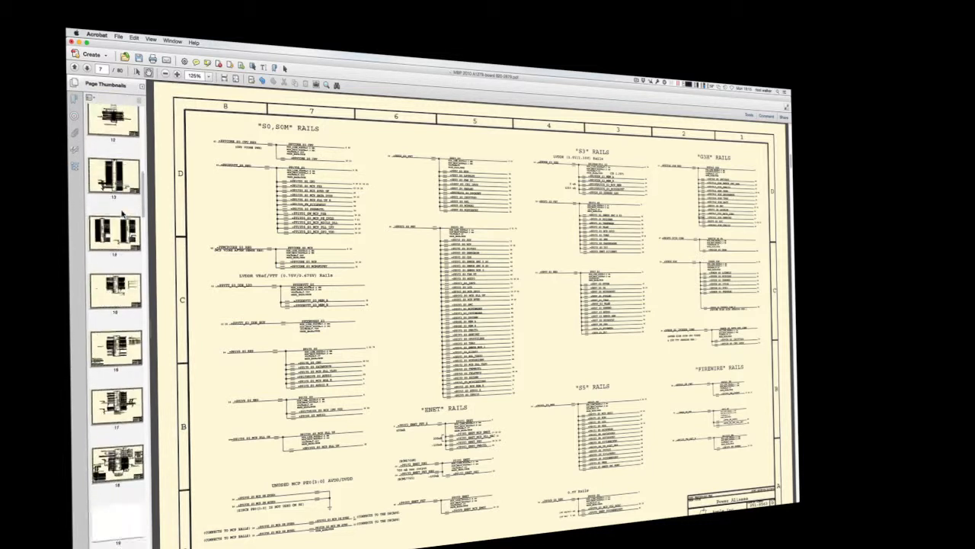
pyautogui.scroll(-1, 123, 215)
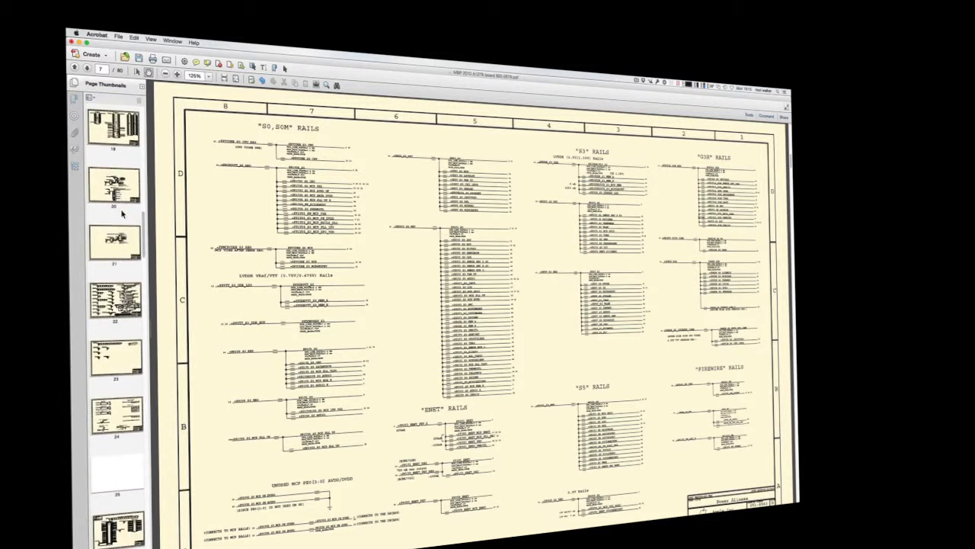
pyautogui.scroll(-13, 122, 215)
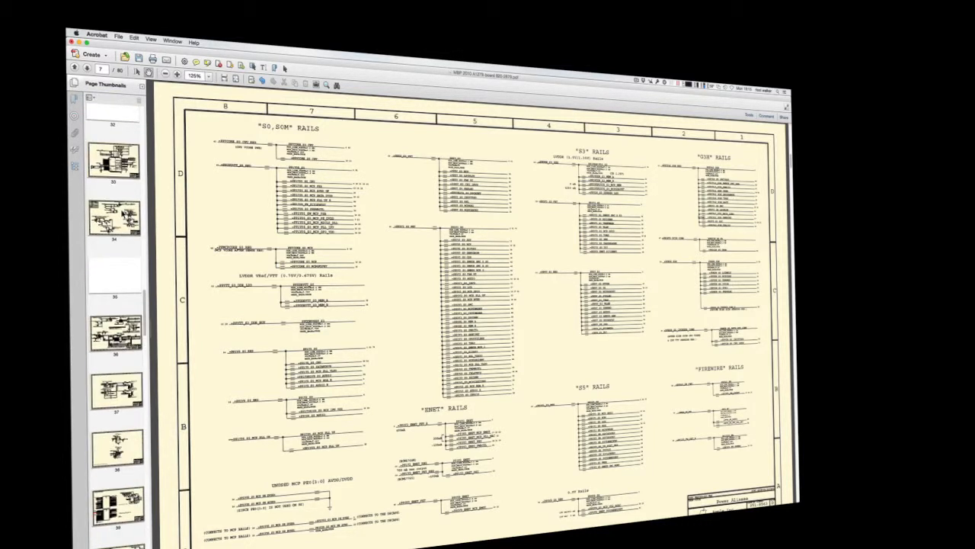
pyautogui.scroll(-3, 121, 218)
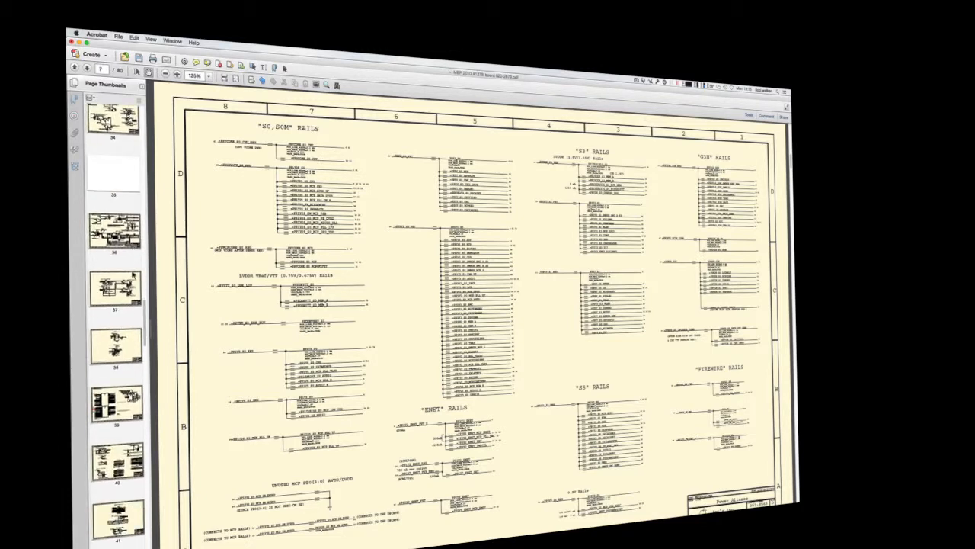
pyautogui.click(115, 302)
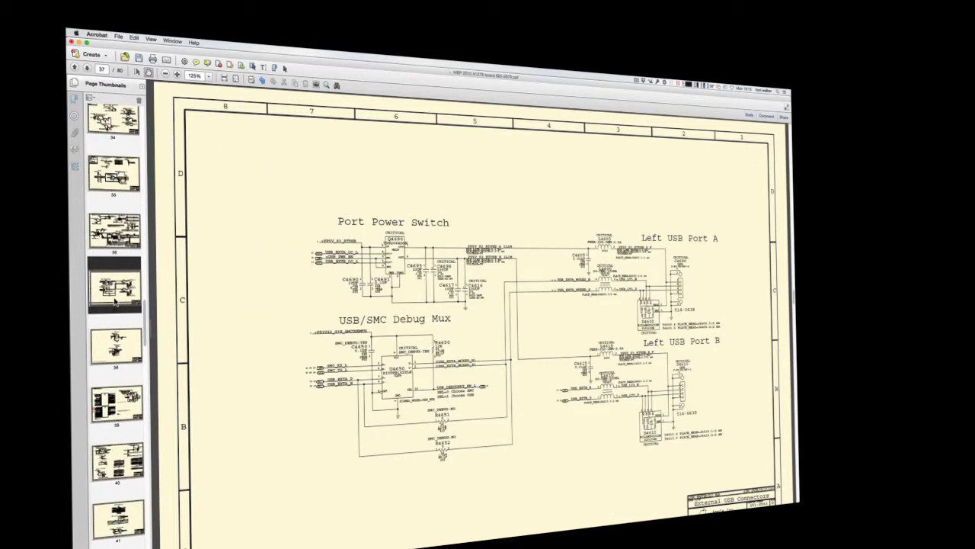
# - Return to page 7 with the power rails using its thumbnail
pyautogui.scroll(20, 115, 301)
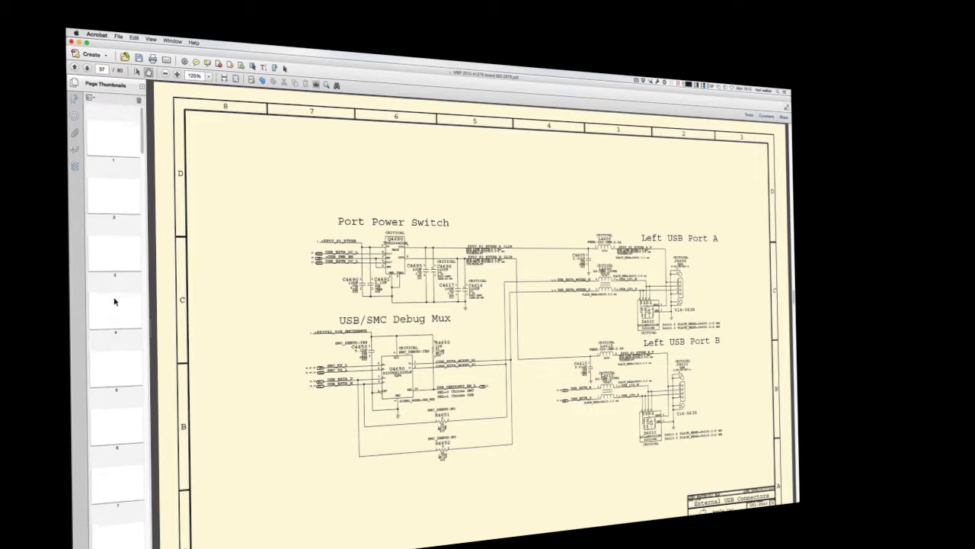
pyautogui.scroll(-3, 115, 302)
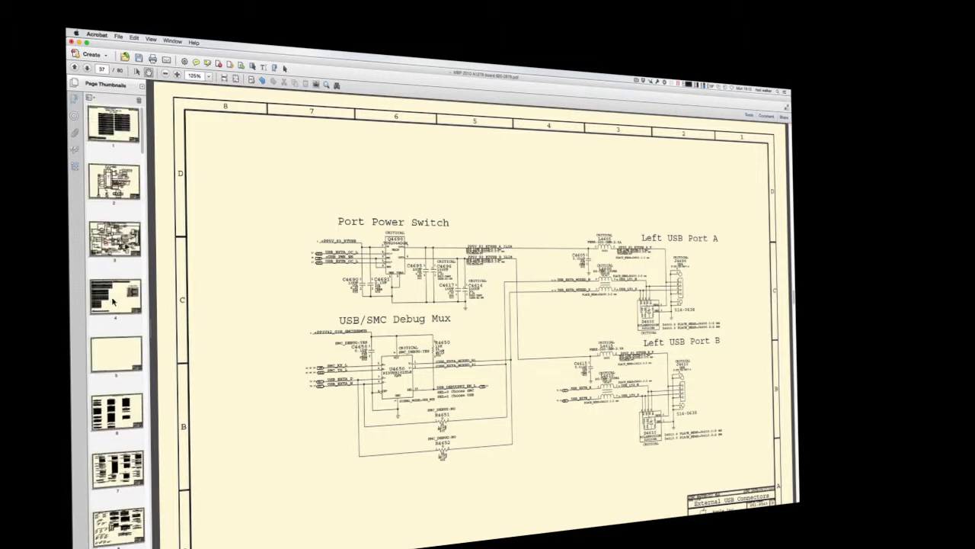
pyautogui.scroll(-2, 131, 378)
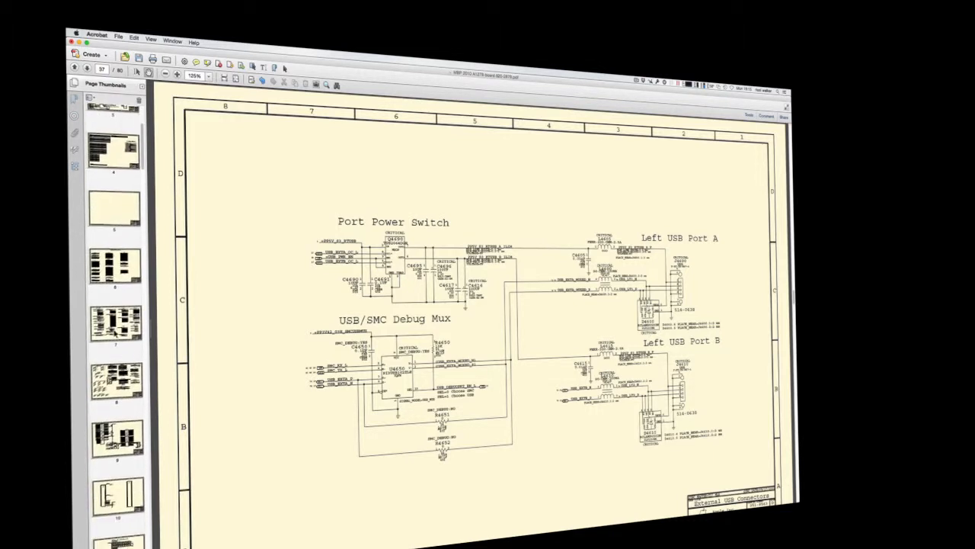
pyautogui.click(117, 330)
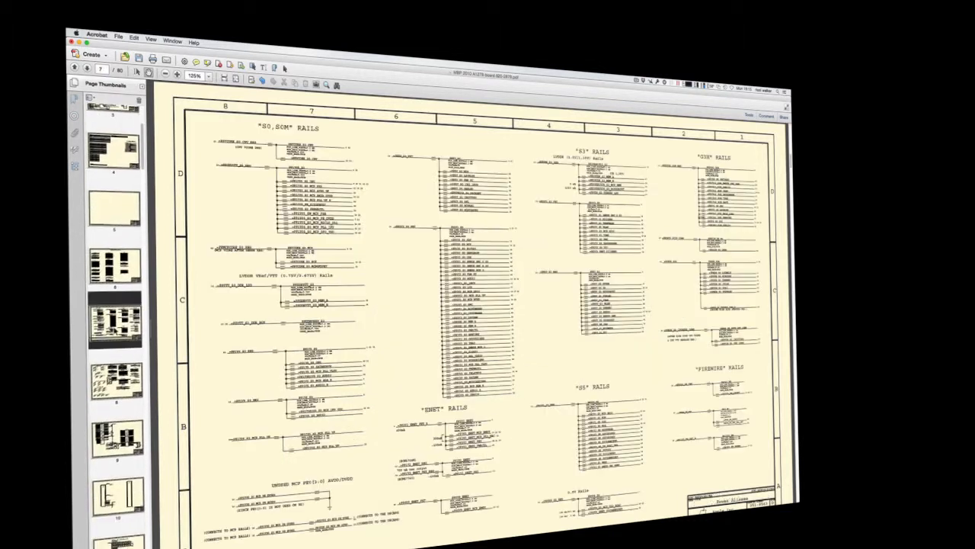
# - Create a new destination for page 7 and name it "rail volts"
pyautogui.click(75, 118)
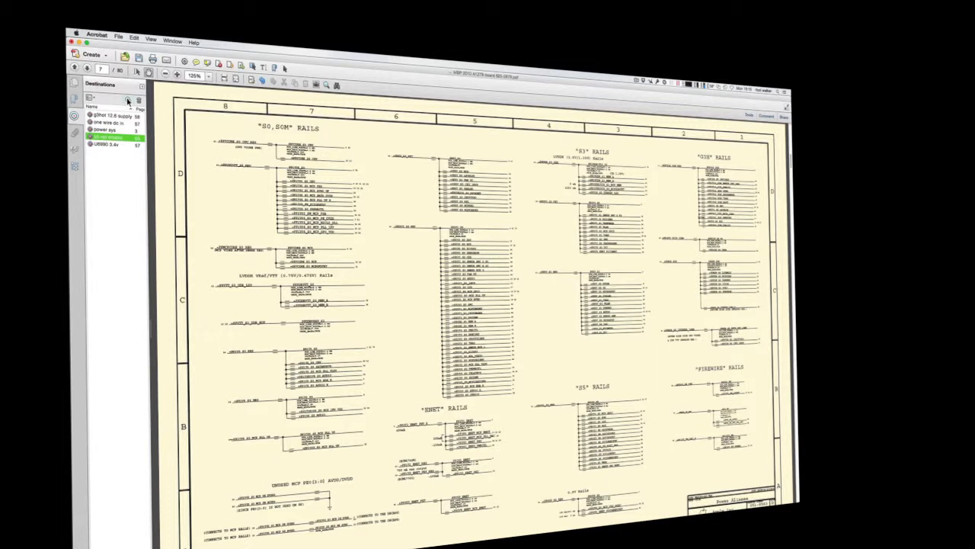
pyautogui.click(128, 100)
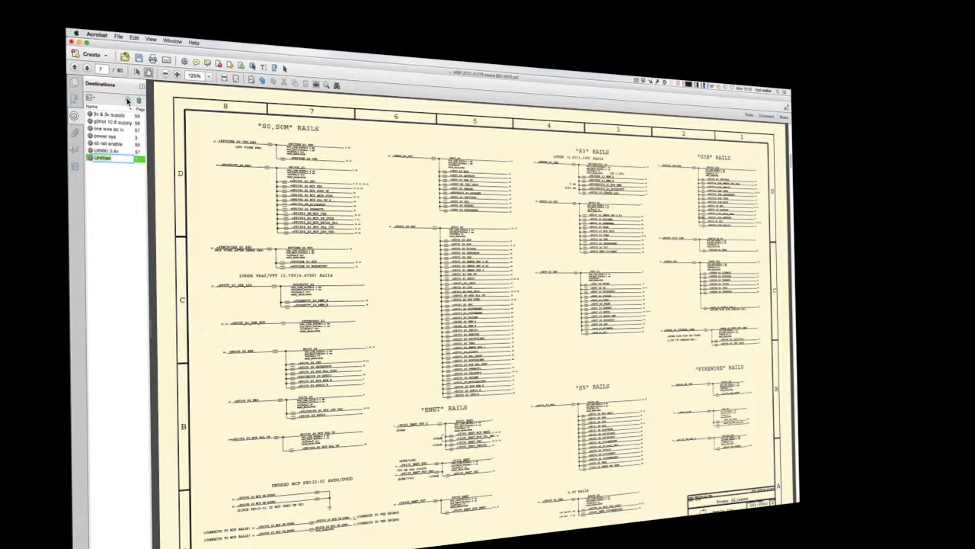
pyautogui.write('s')
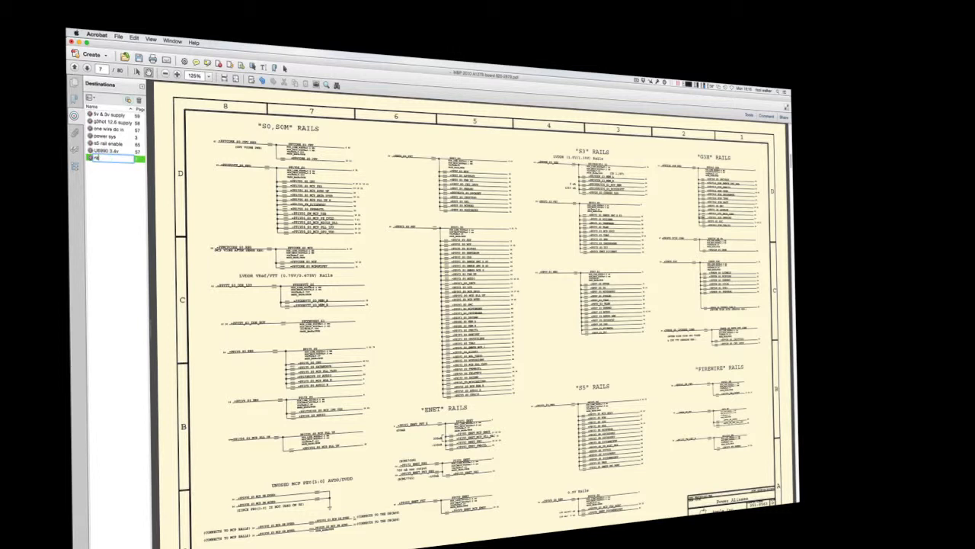
pyautogui.write('il')
pyautogui.write(' vo')
pyautogui.write('lts')
pyautogui.press('Return')
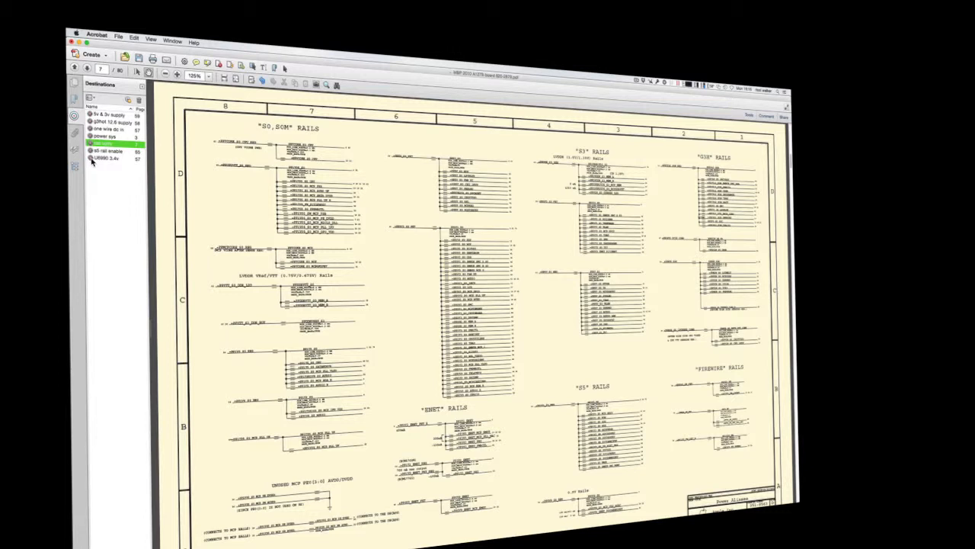
# - Visit the saved destinations from U6990 3.4v up to 5v & 3v supply, revisit U6990 3.4v, and finish on one wire dc in
pyautogui.click(92, 159)
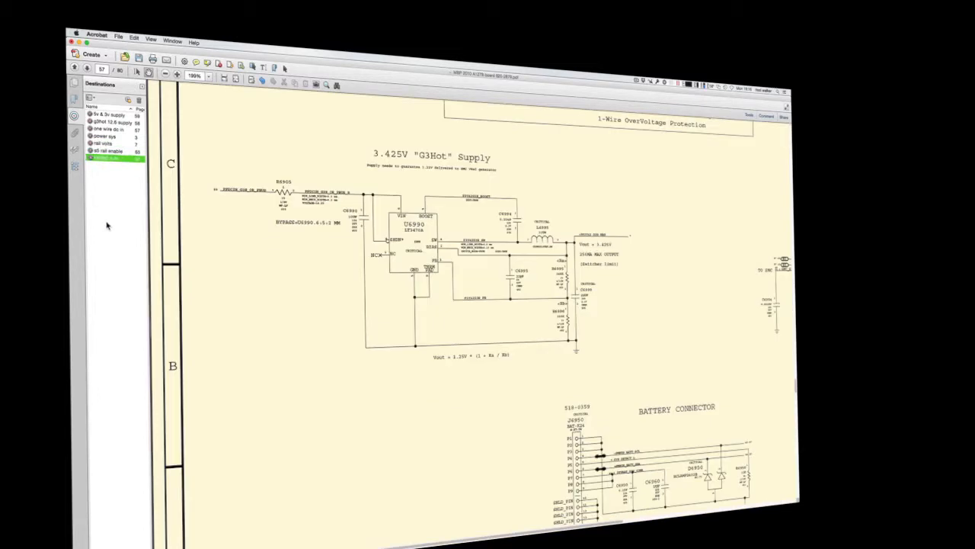
pyautogui.click(92, 151)
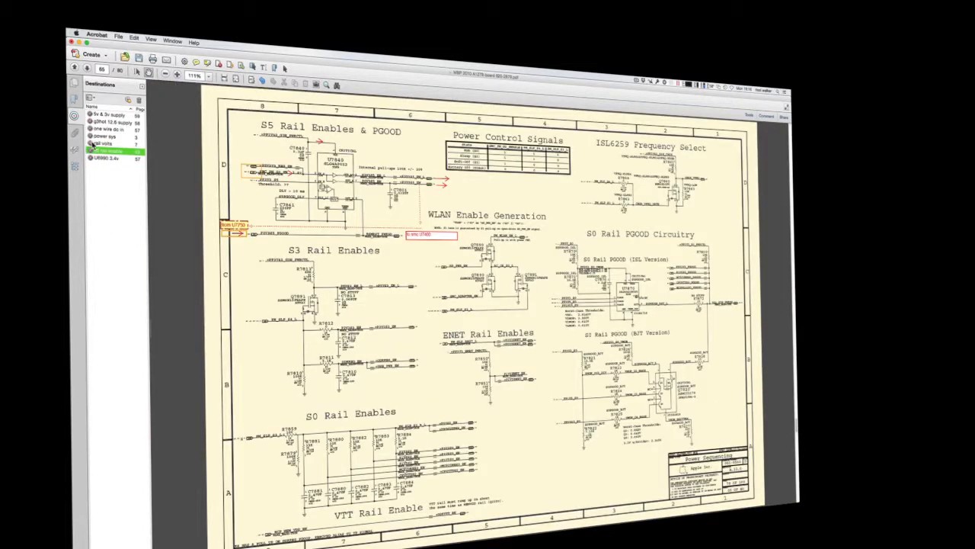
pyautogui.click(91, 136)
pyautogui.click(89, 129)
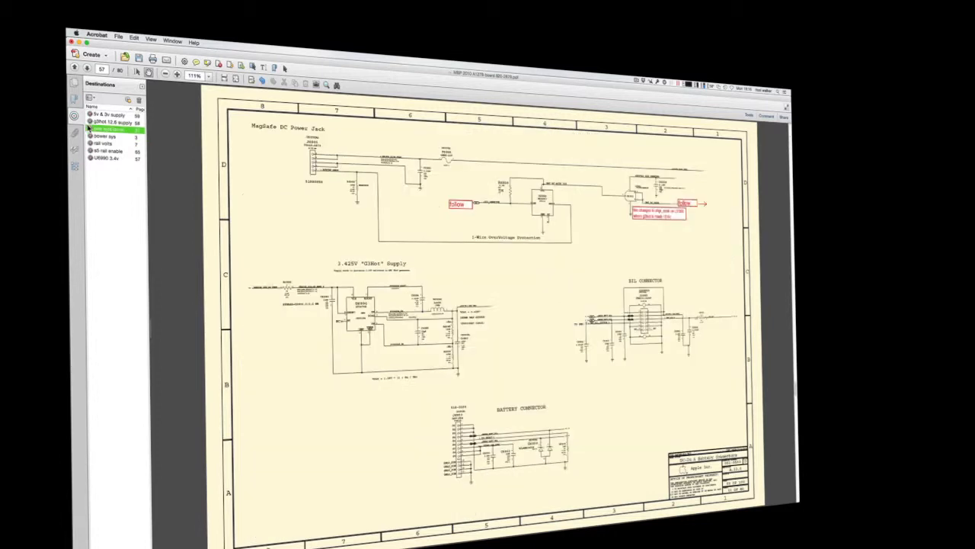
pyautogui.click(90, 122)
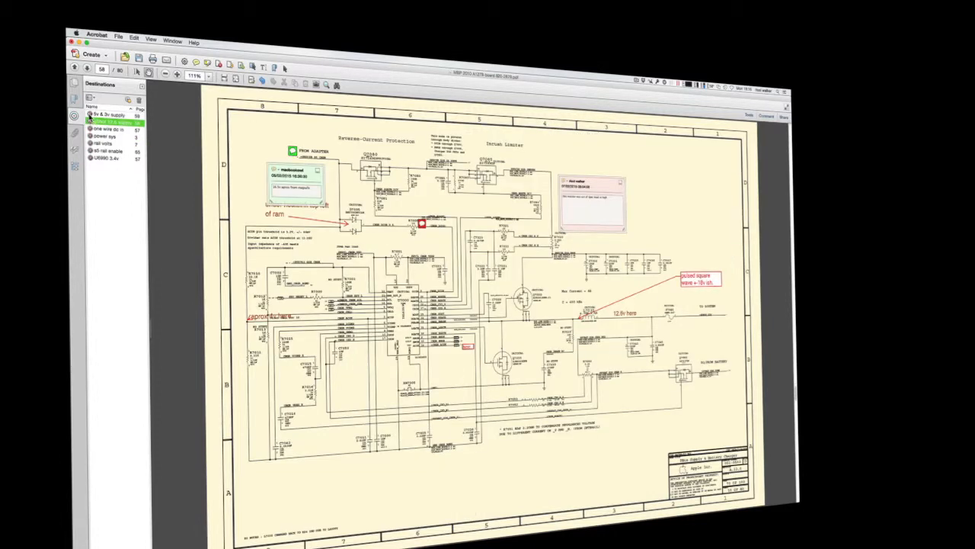
pyautogui.click(89, 115)
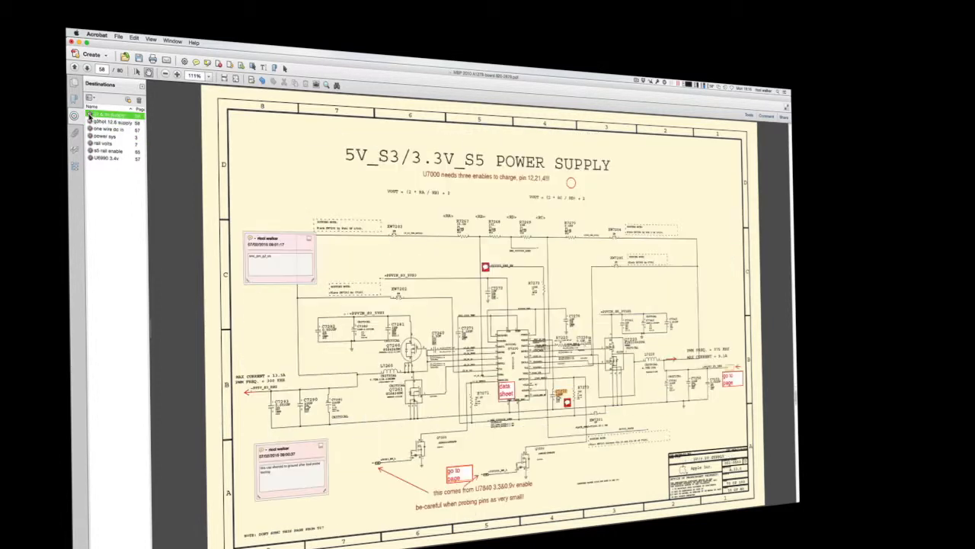
pyautogui.click(90, 159)
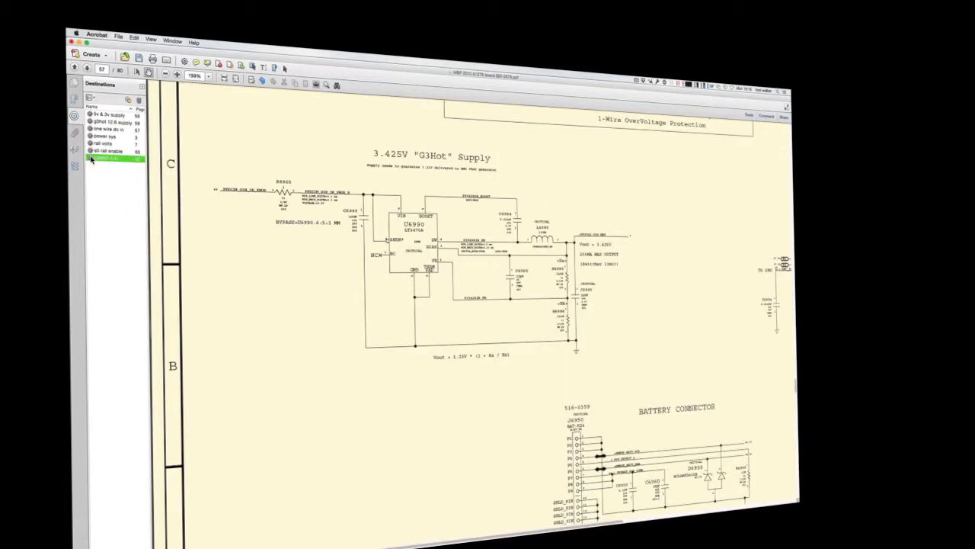
pyautogui.click(96, 130)
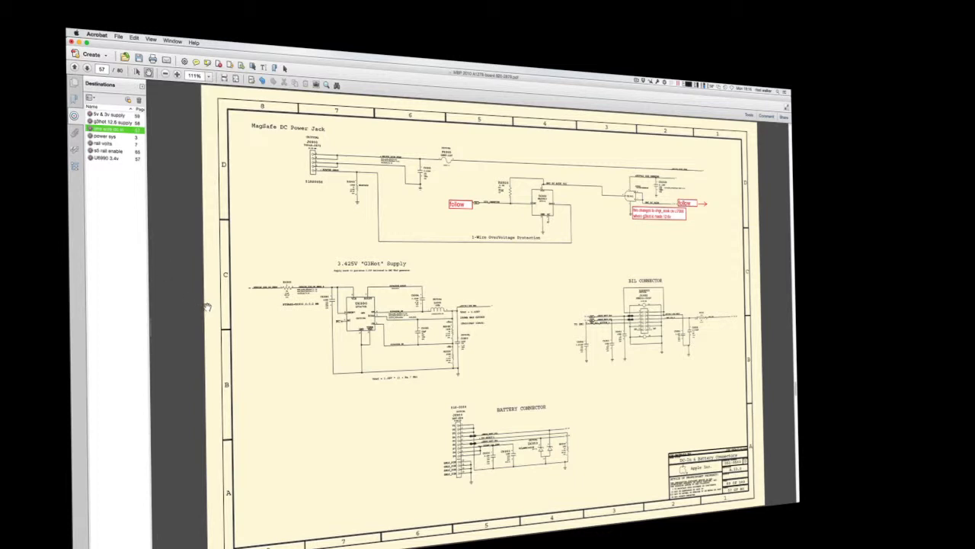
# - Hide the destinations list and fit page 57 to the window width
pyautogui.click(142, 88)
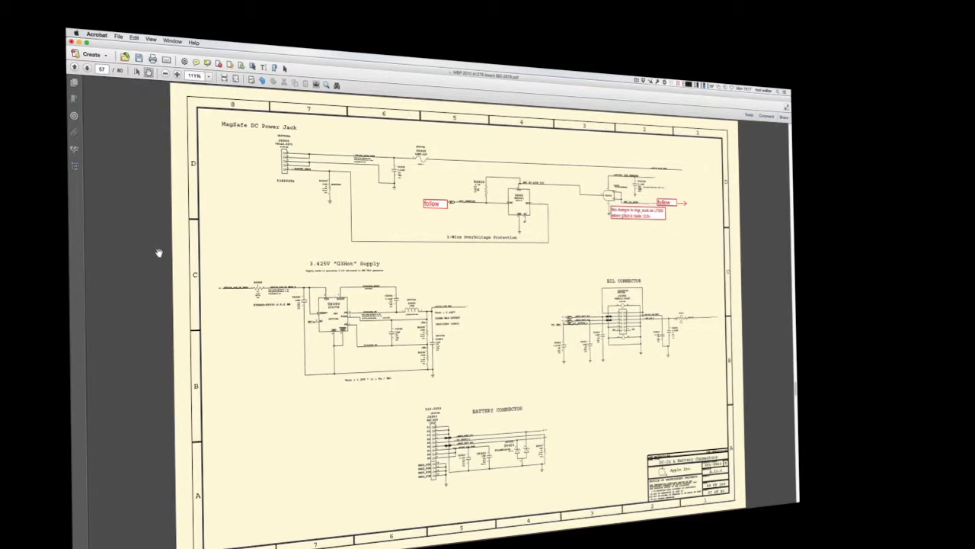
pyautogui.click(224, 79)
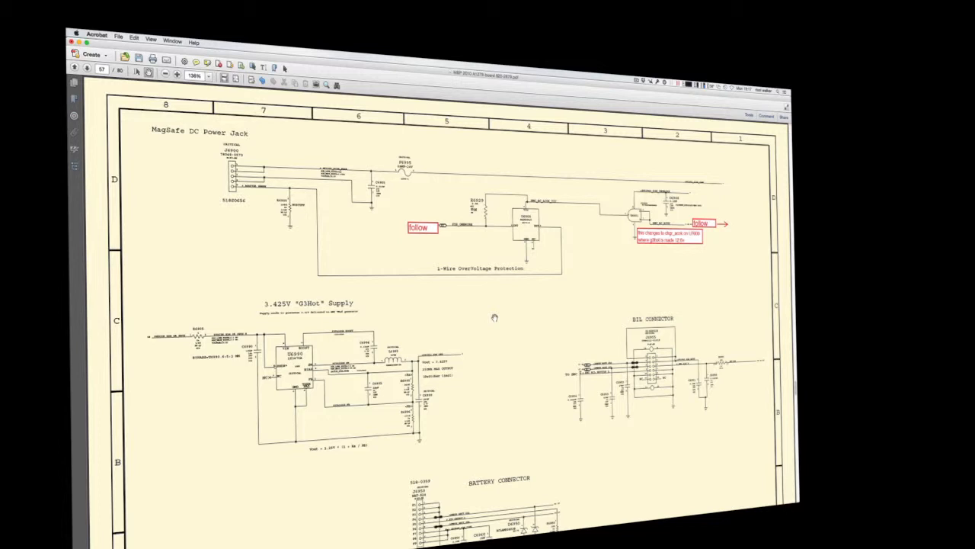
pyautogui.scroll(2, 495, 317)
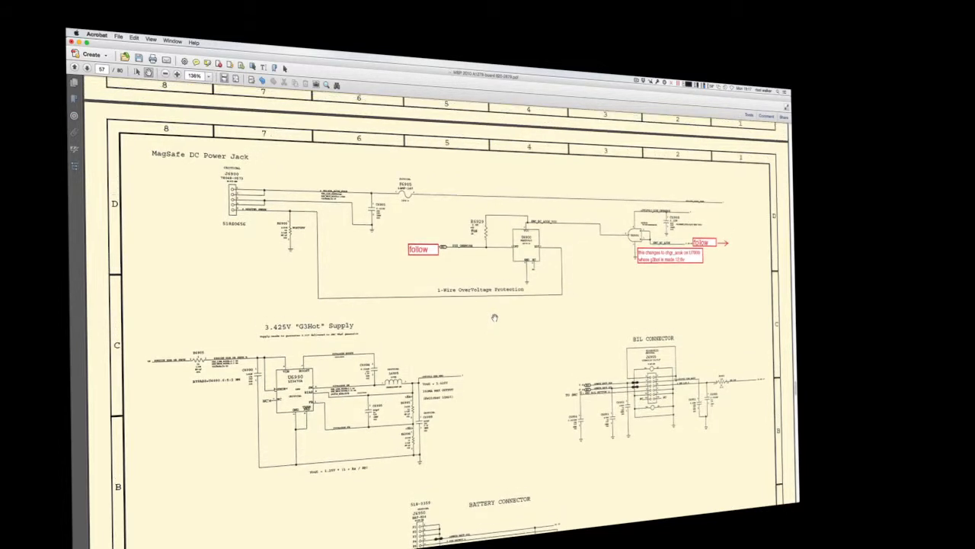
pyautogui.scroll(-2, 494, 318)
pyautogui.scroll(-2, 495, 318)
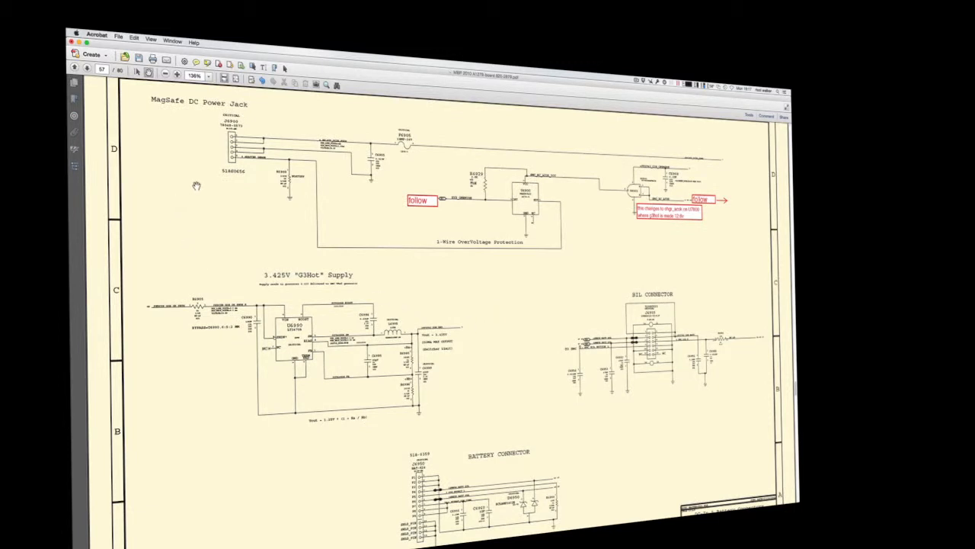
pyautogui.scroll(2, 225, 198)
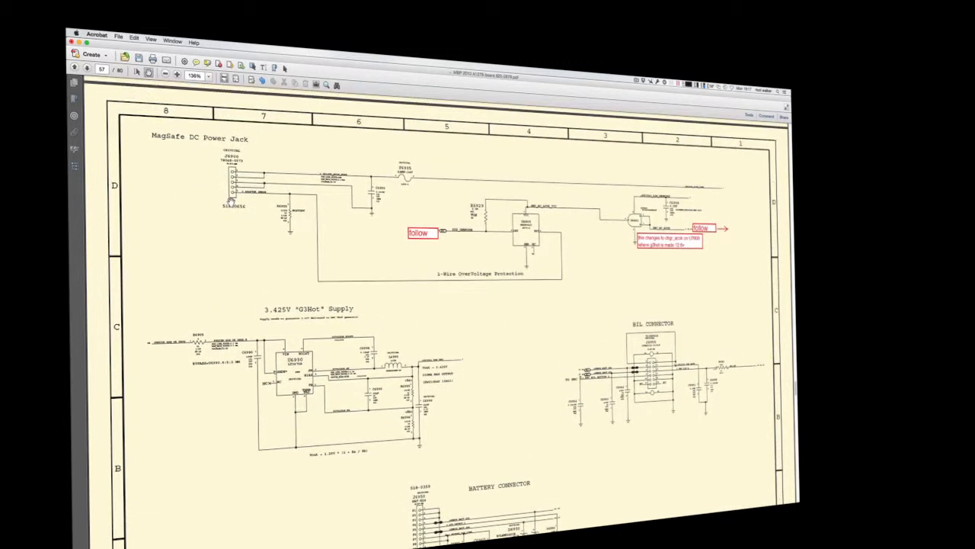
pyautogui.scroll(-1, 231, 200)
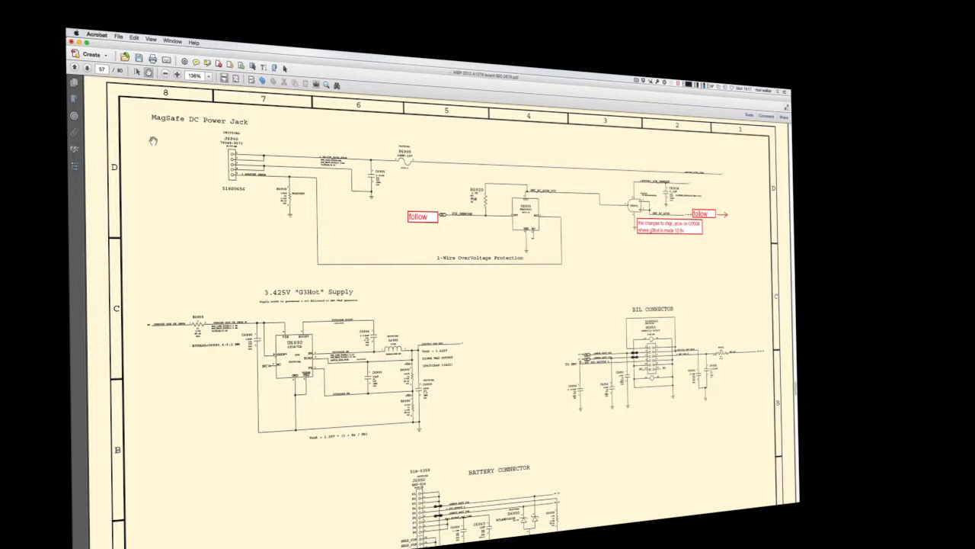
# - Show the destinations list and visit power sys, s5 rail enable and rail volts, finishing on one wire dc in
pyautogui.click(74, 116)
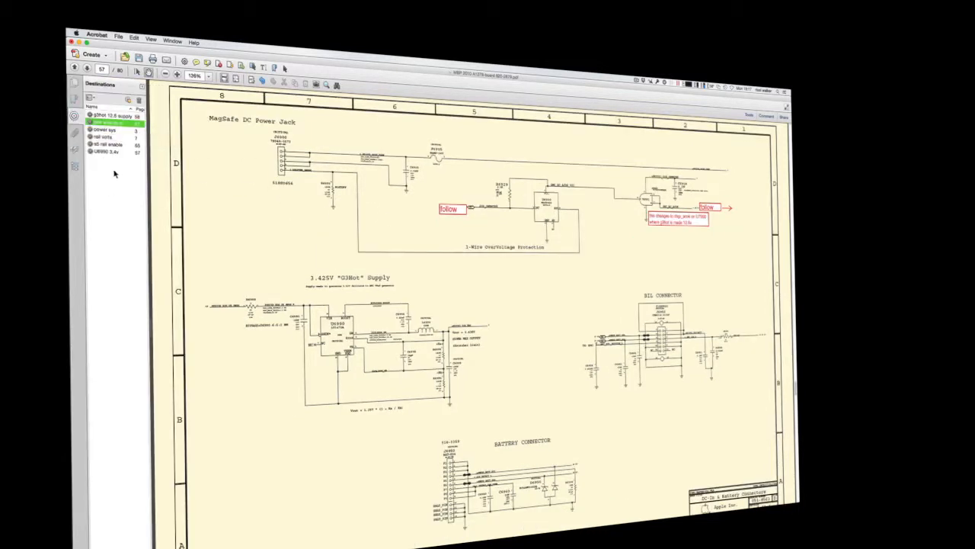
pyautogui.click(109, 130)
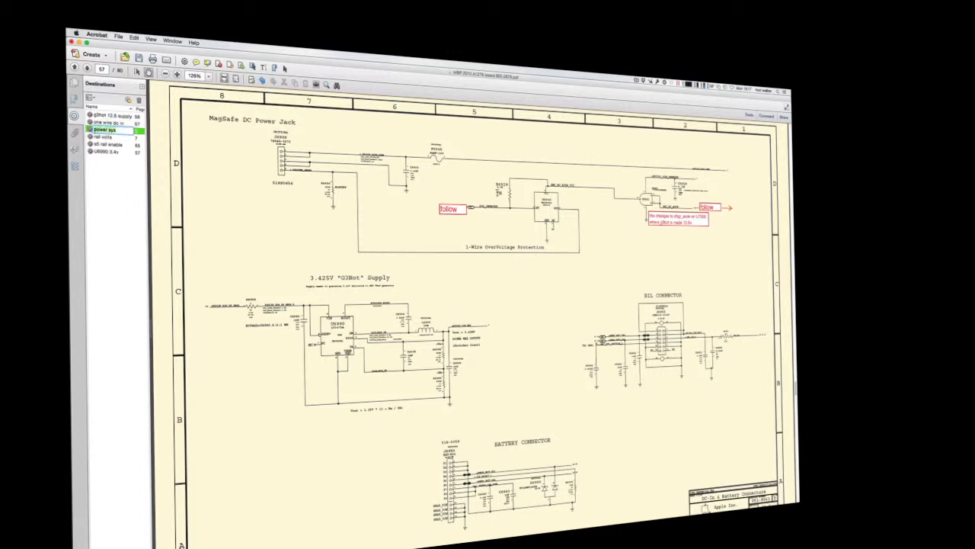
pyautogui.doubleClick(89, 131)
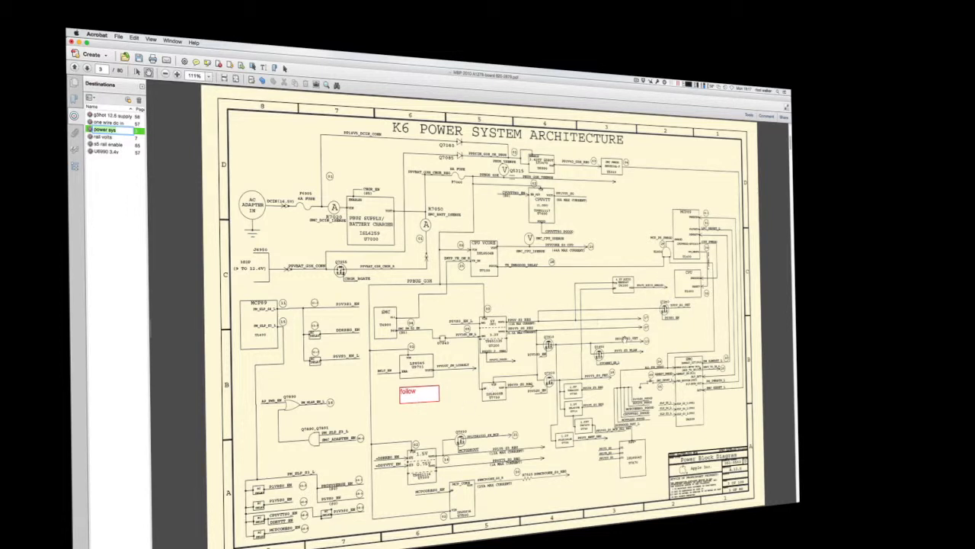
pyautogui.click(106, 144)
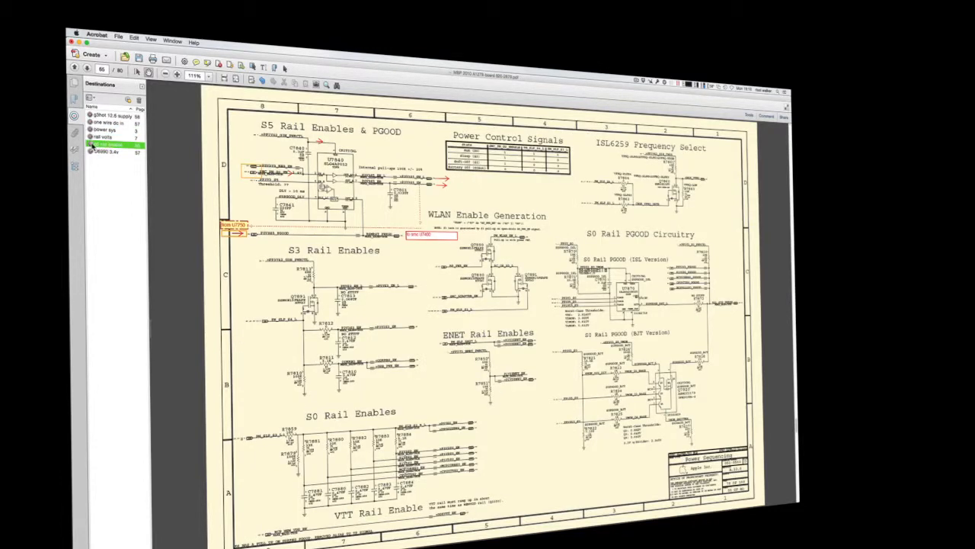
pyautogui.click(91, 138)
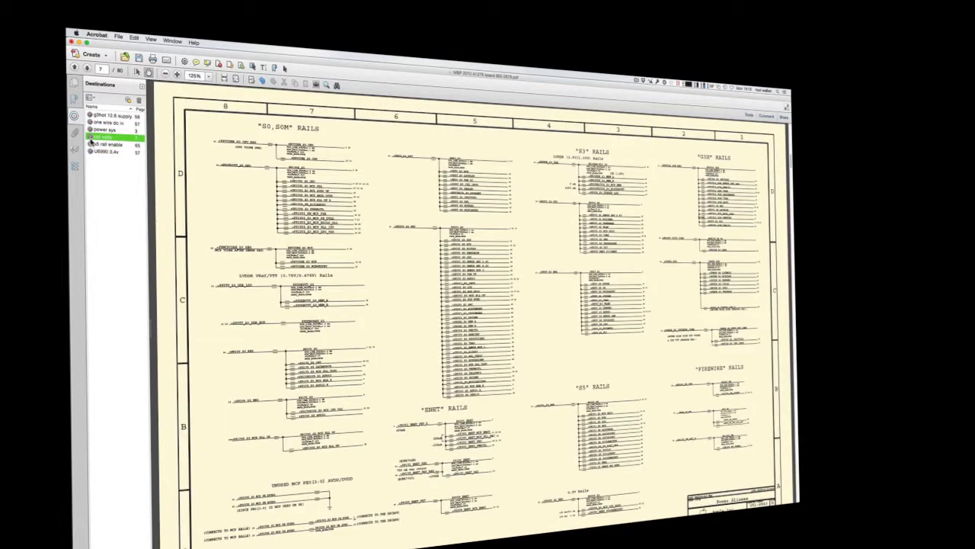
pyautogui.click(93, 125)
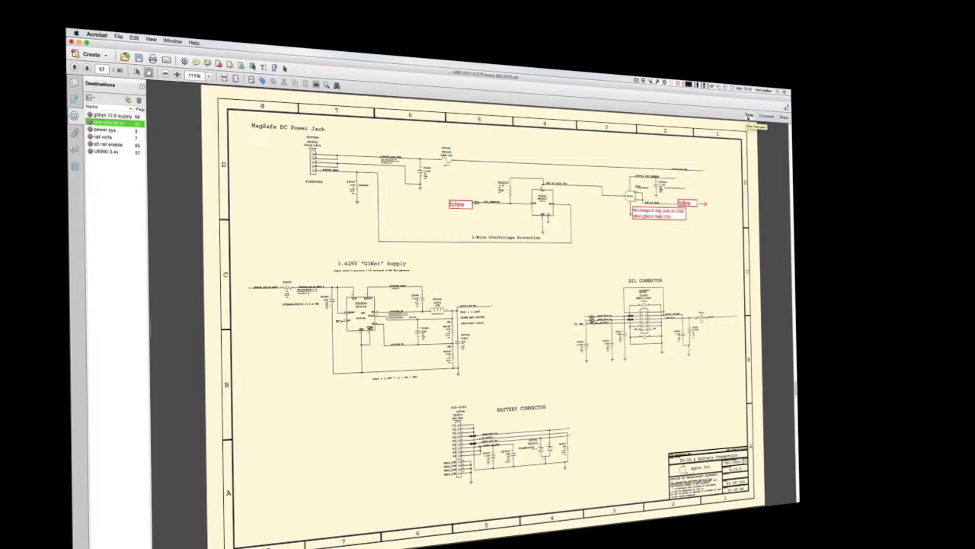
# - Show the content editing tools and test the SMC_BC_ACOK follow link from page 57 to page 58 and back, twice
pyautogui.click(749, 116)
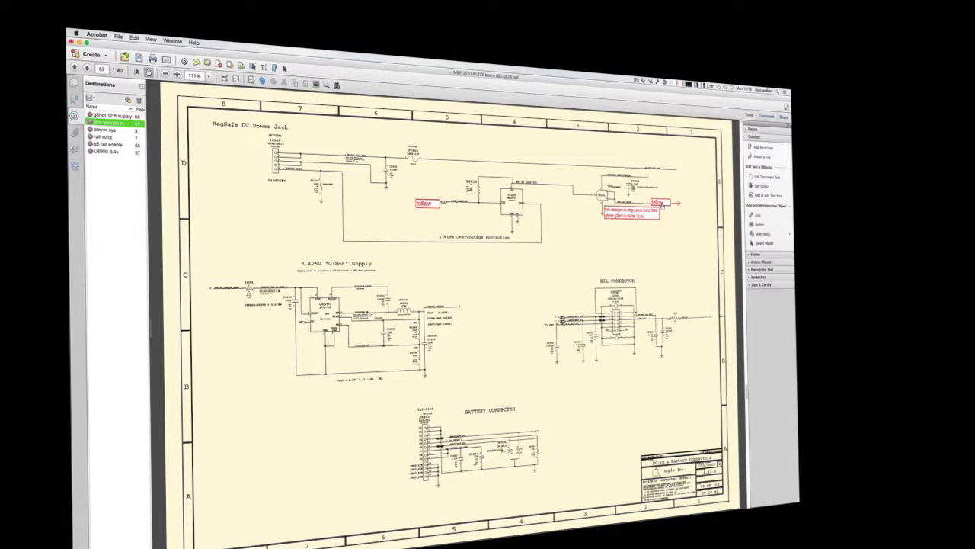
pyautogui.click(658, 203)
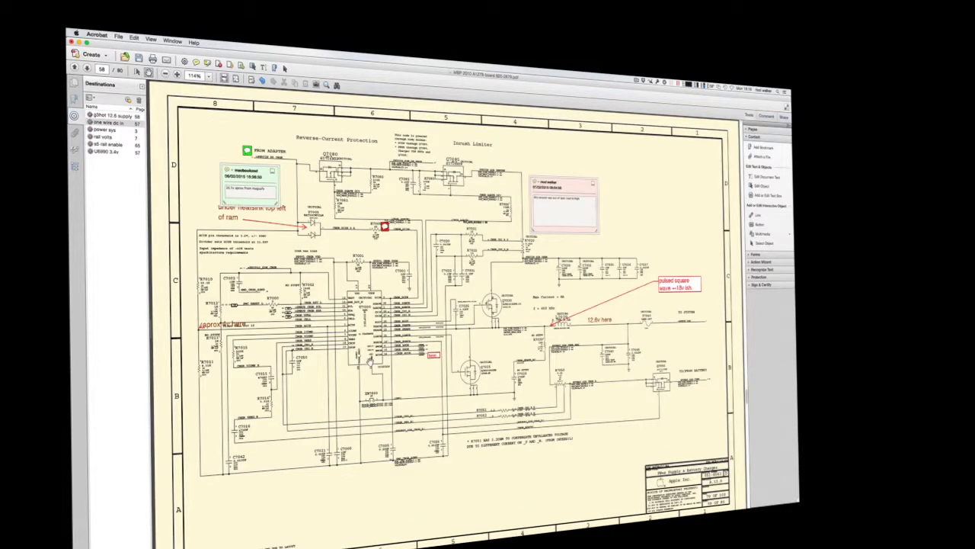
pyautogui.click(432, 358)
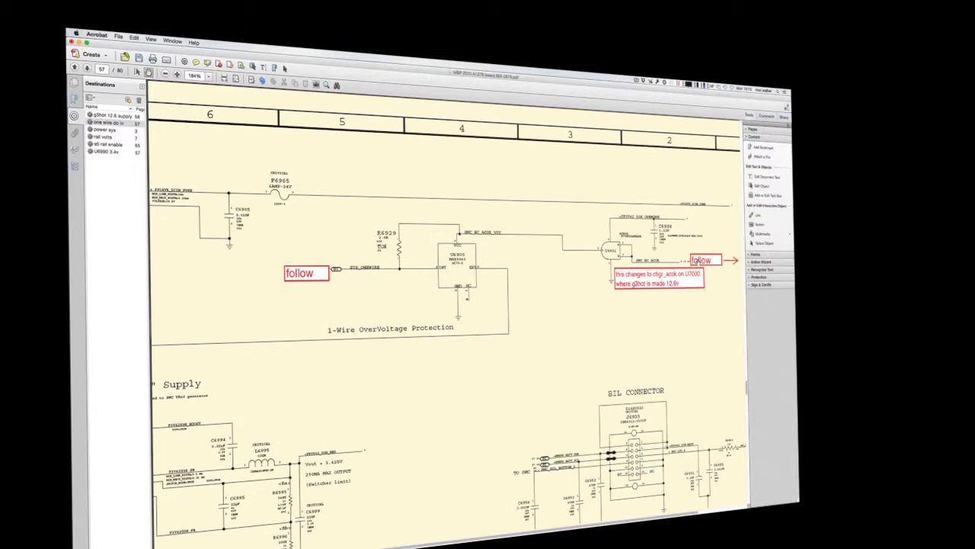
pyautogui.click(700, 260)
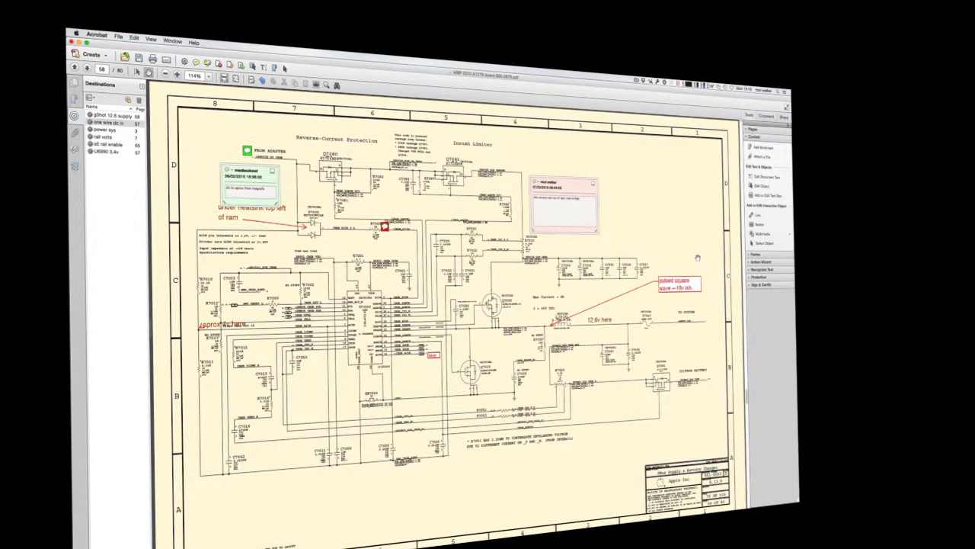
pyautogui.click(434, 359)
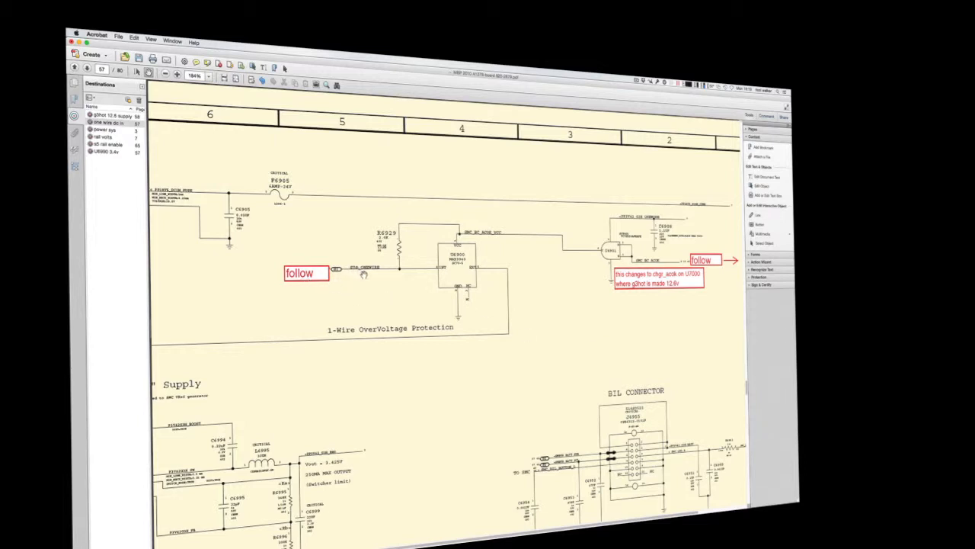
# - Test the SYS_ONEWIRE follow link to page 39 and back, and visit the U6990 3.4v and s5 rail enable destinations
pyautogui.click(313, 275)
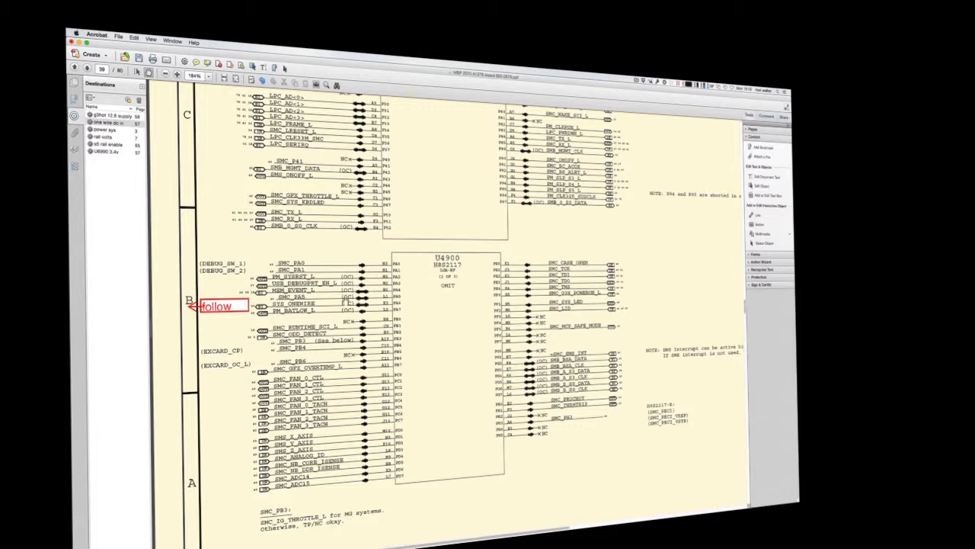
pyautogui.click(213, 308)
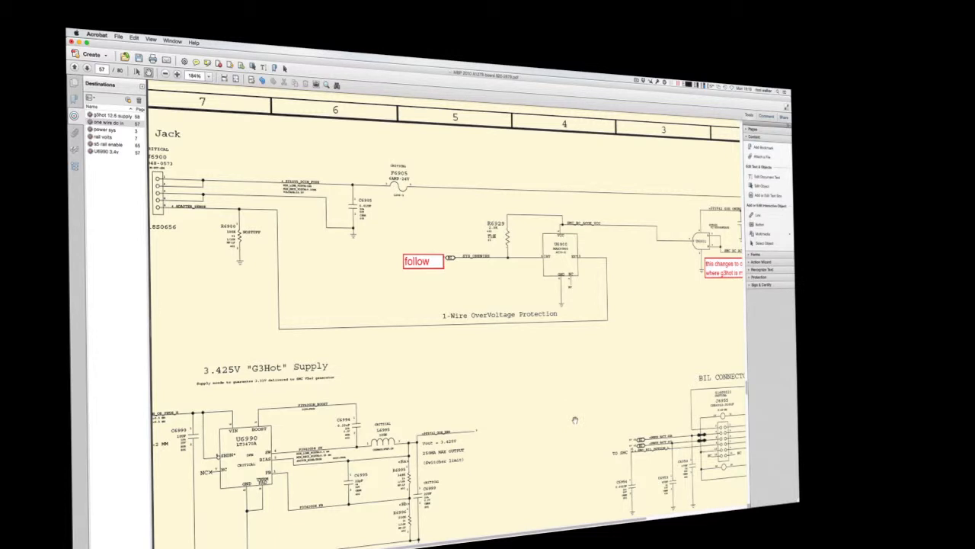
pyautogui.scroll(-3, 575, 420)
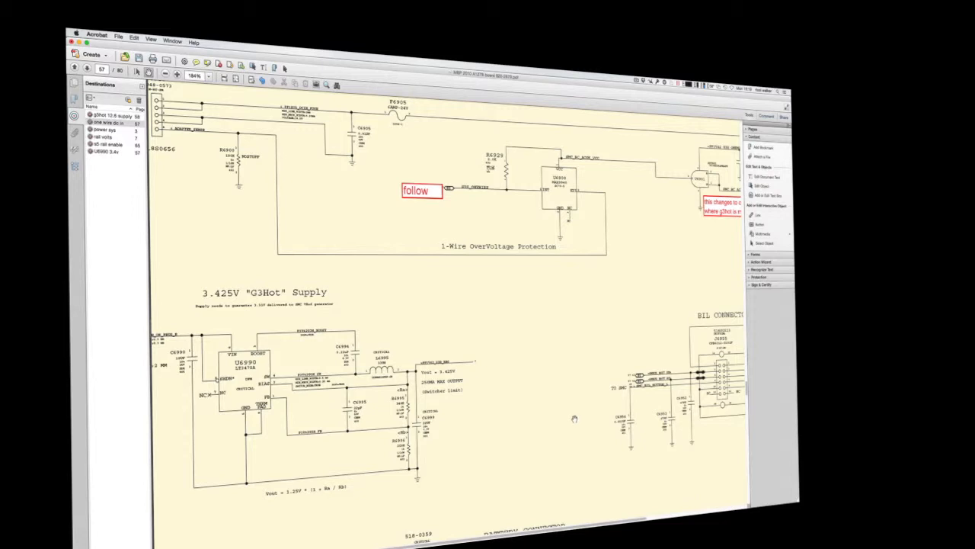
pyautogui.click(104, 151)
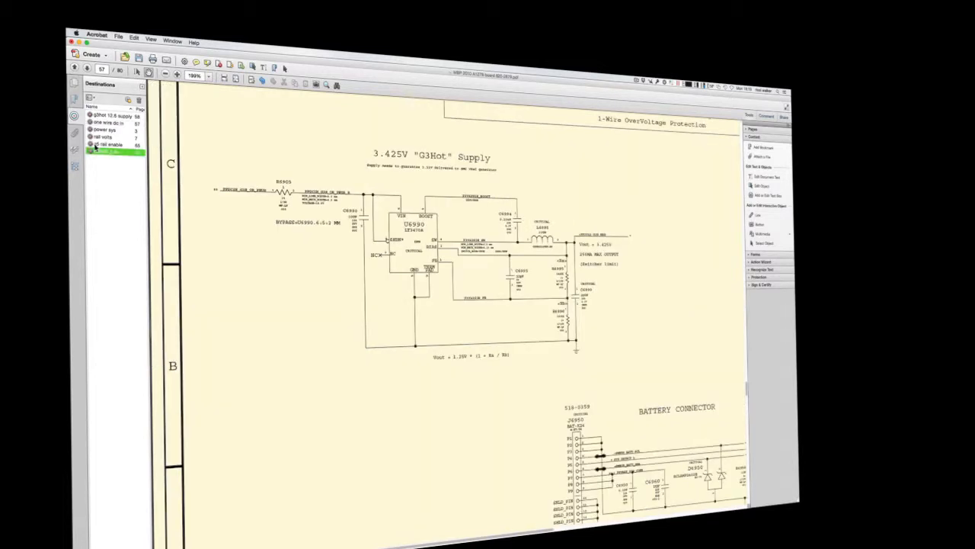
pyautogui.click(95, 144)
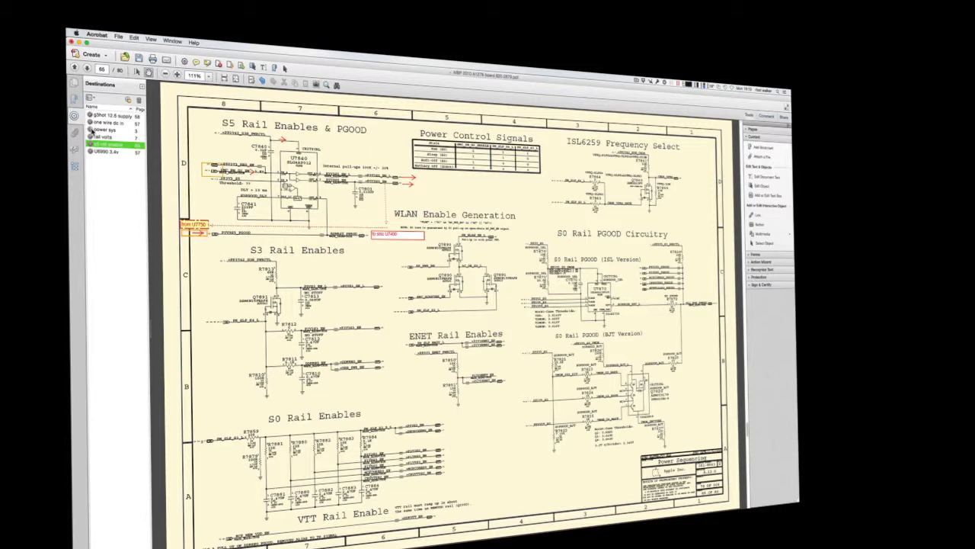
# - Go to the power sys destination and draw a small link rectangle just above the 5V/3.3V supply block
pyautogui.click(100, 129)
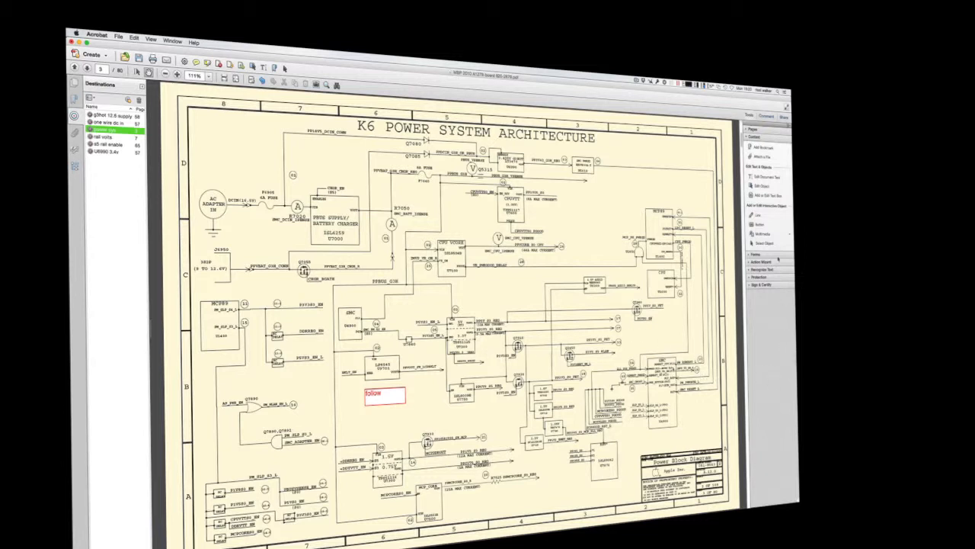
pyautogui.click(763, 217)
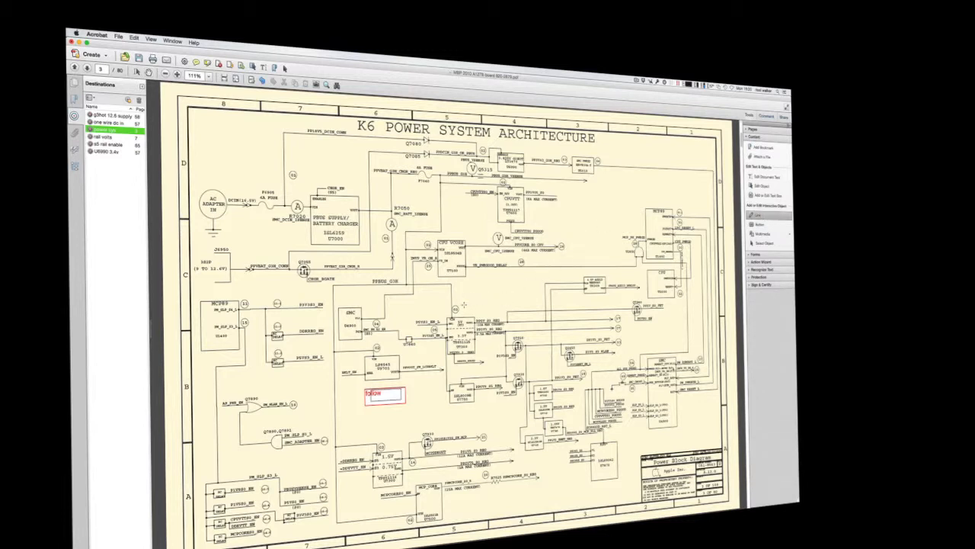
pyautogui.moveTo(463, 304); pyautogui.dragTo(479, 315)
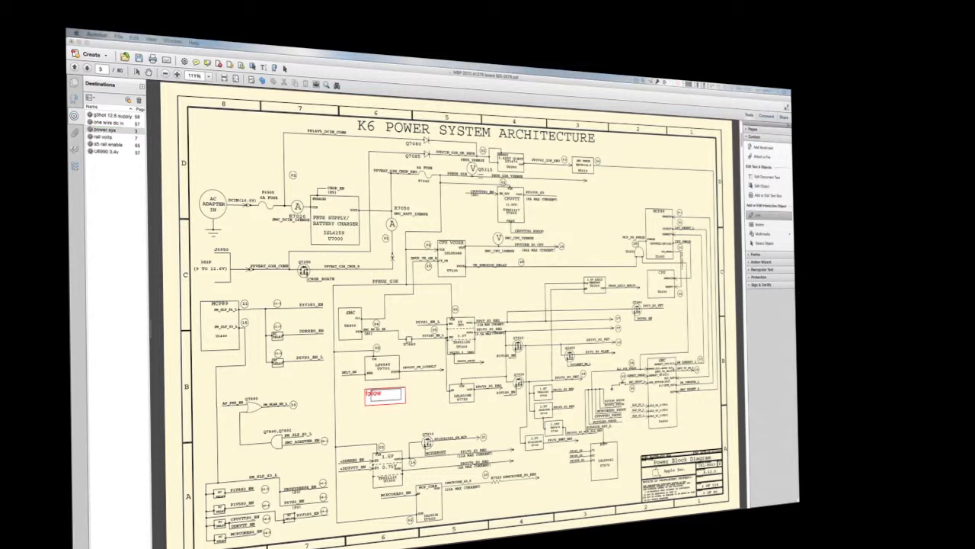
pyautogui.moveTo(564, 281); pyautogui.dragTo(294, 214)
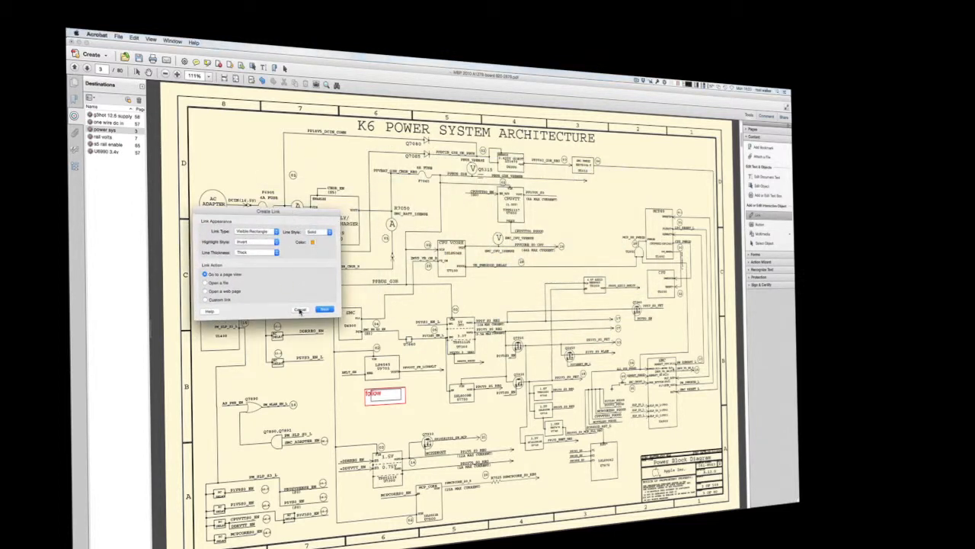
# - Configure the link as a visible rectangle with Invert highlighting and the action to go to a page view
pyautogui.click(275, 234)
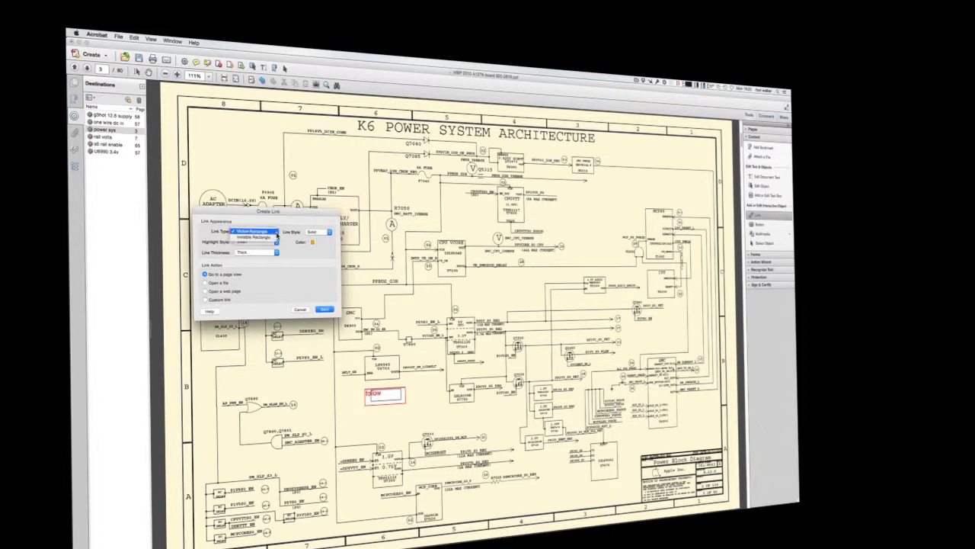
pyautogui.click(275, 232)
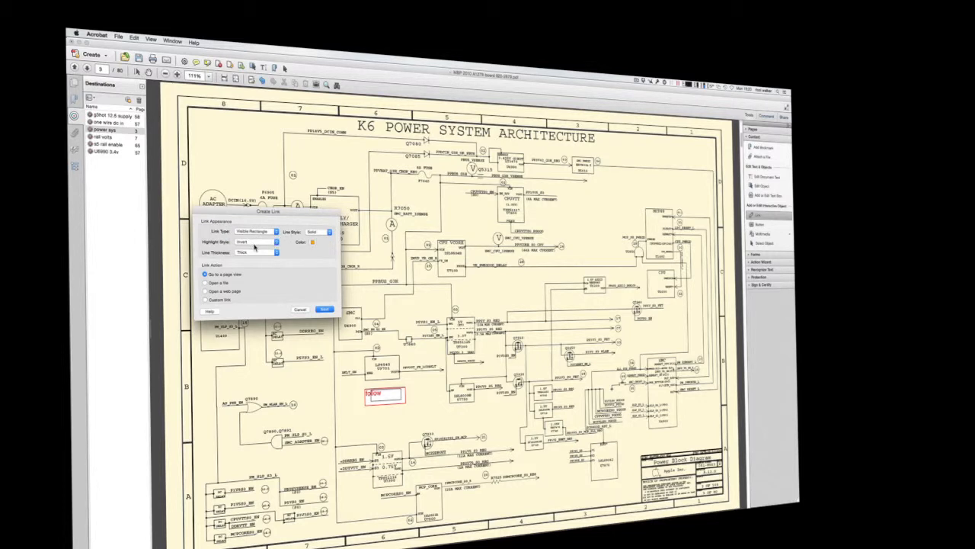
pyautogui.click(255, 244)
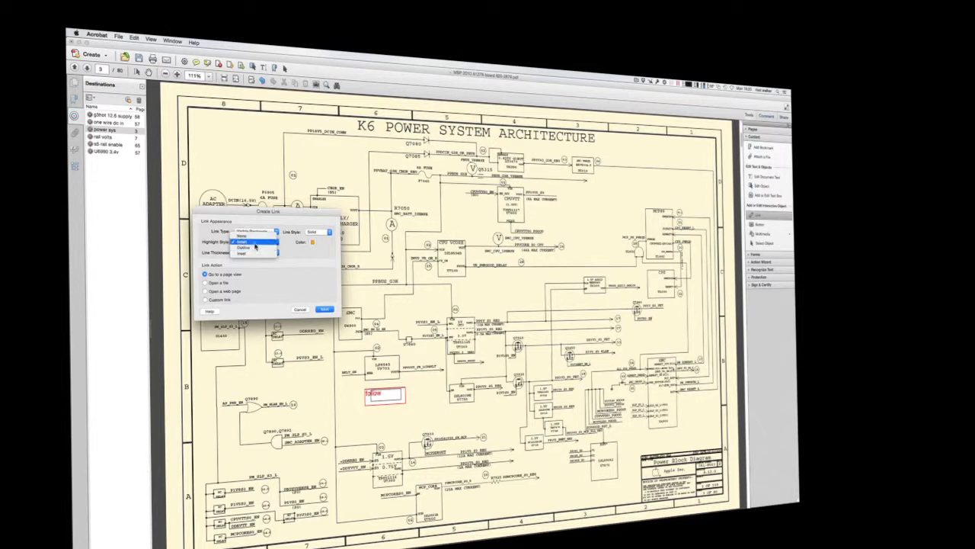
pyautogui.click(255, 244)
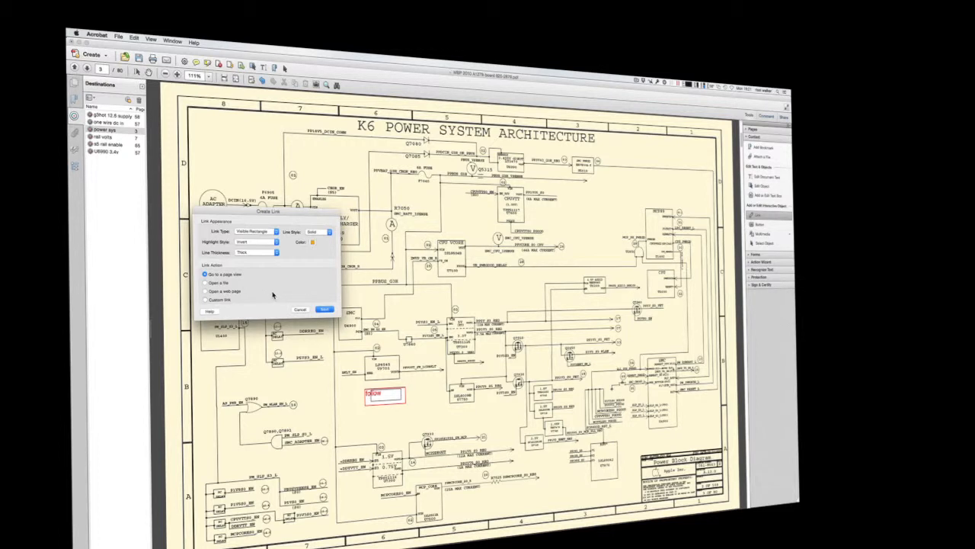
pyautogui.click(324, 309)
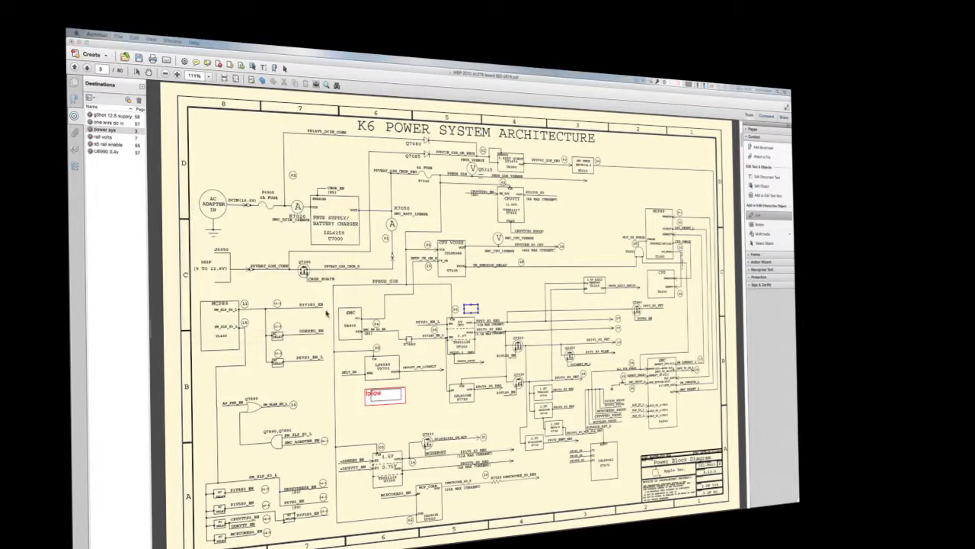
# - Bring up page 59, the 5V/3.3V supply schematic, as the target page for the link
pyautogui.moveTo(220, 315); pyautogui.dragTo(322, 369)
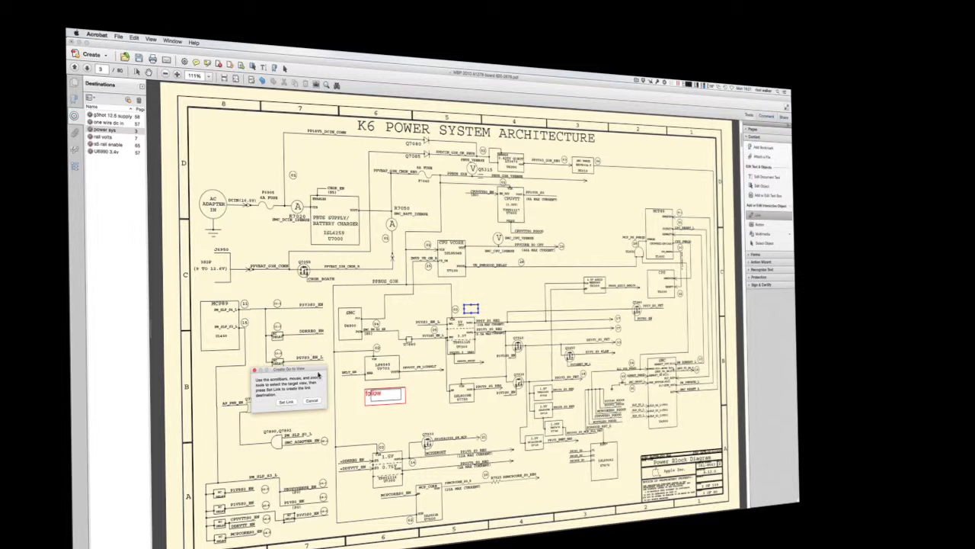
pyautogui.moveTo(323, 369); pyautogui.dragTo(73, 353)
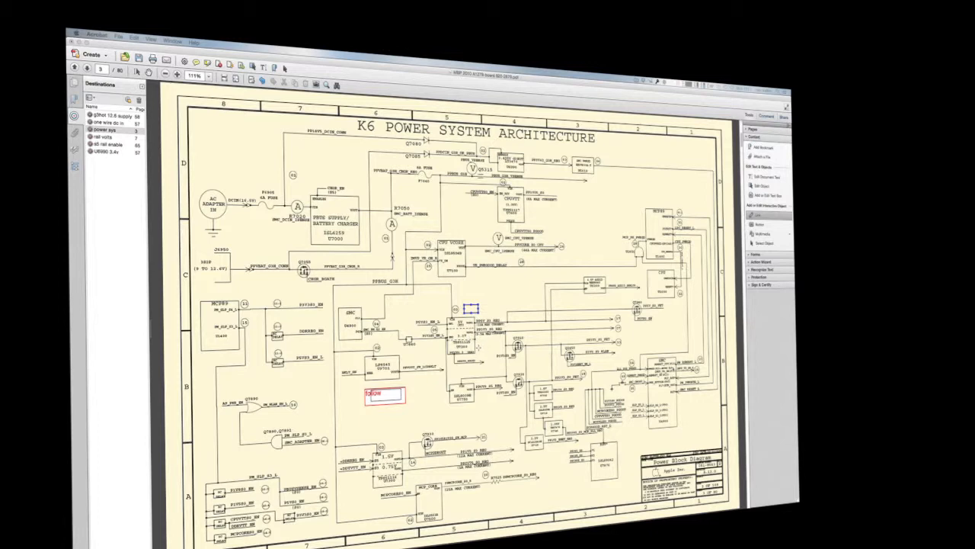
pyautogui.scroll(-5, 562, 304)
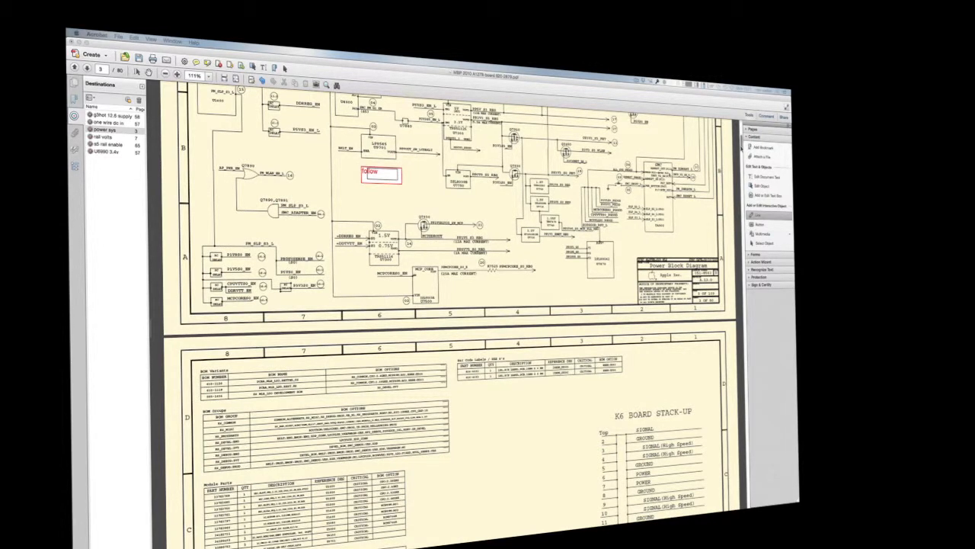
pyautogui.moveTo(743, 148); pyautogui.dragTo(773, 407)
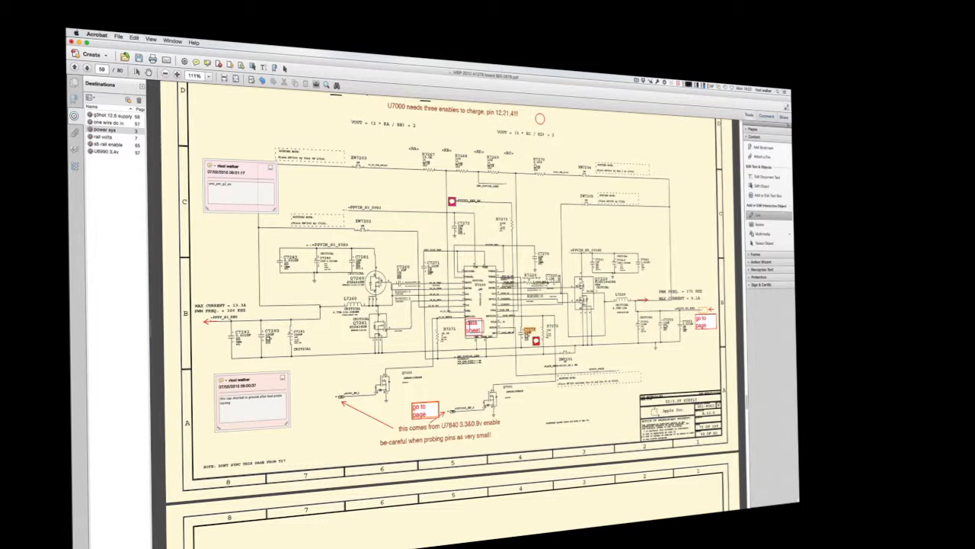
pyautogui.moveTo(72, 320); pyautogui.dragTo(368, 226)
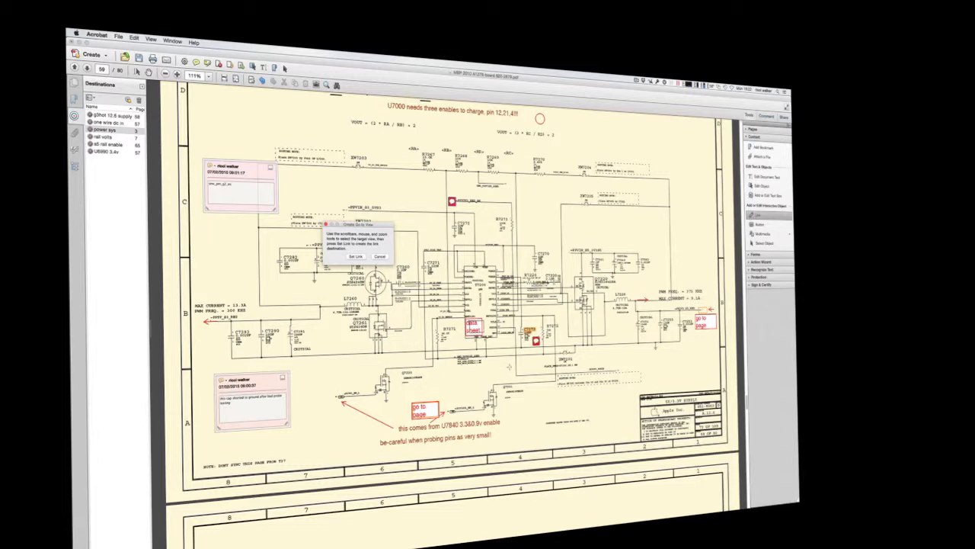
# - Zoom the target view to 150%, centre it on the U7200 supply circuit and set it as the link destination
pyautogui.click(177, 74)
pyautogui.click(177, 75)
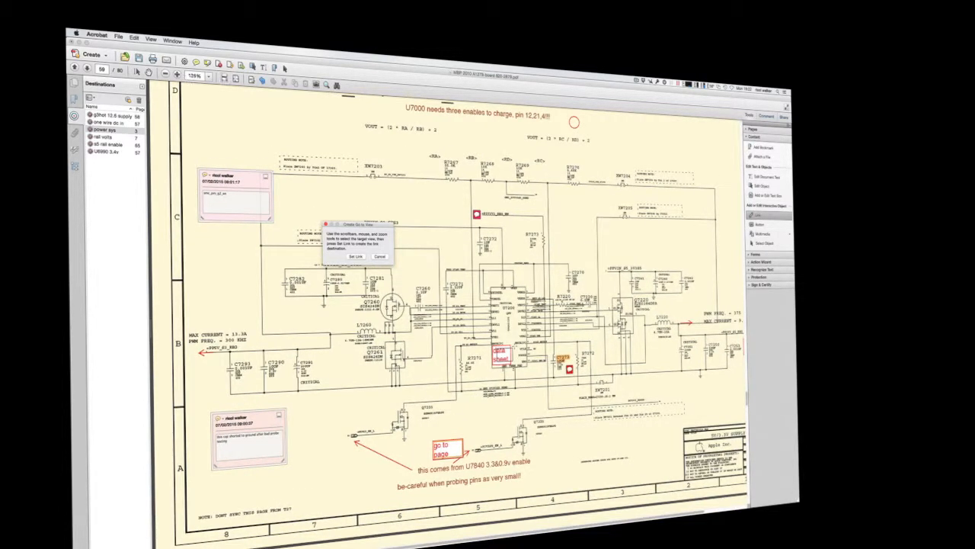
pyautogui.click(177, 74)
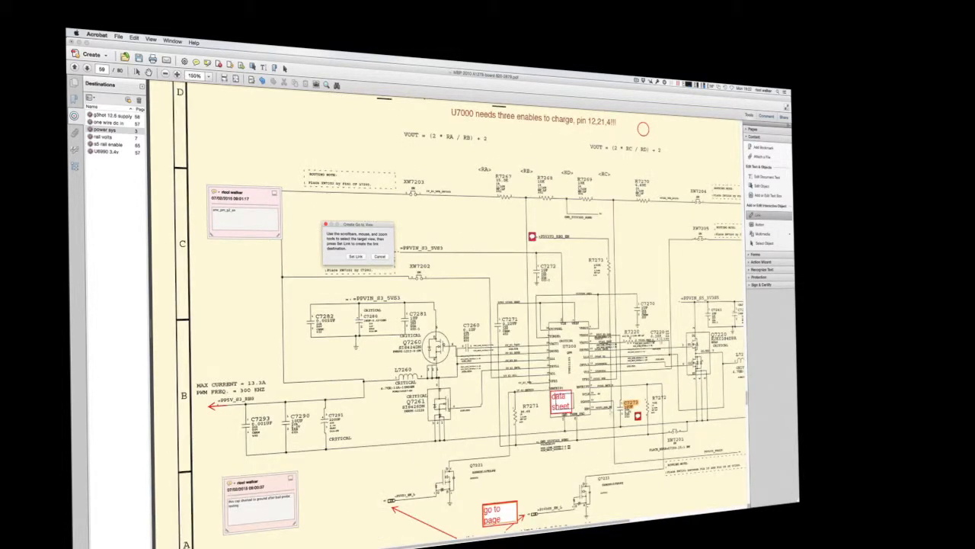
pyautogui.click(612, 522)
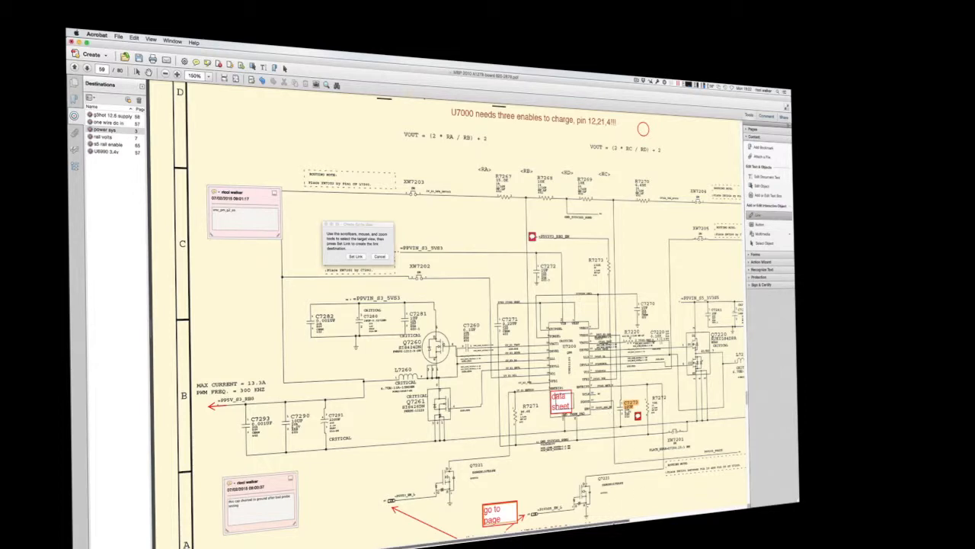
pyautogui.moveTo(614, 522); pyautogui.dragTo(686, 512)
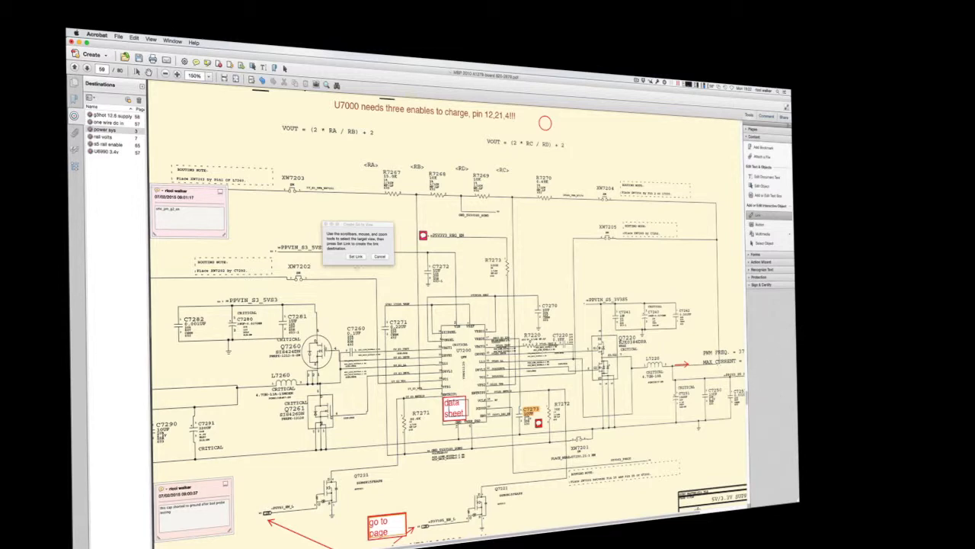
pyautogui.click(357, 257)
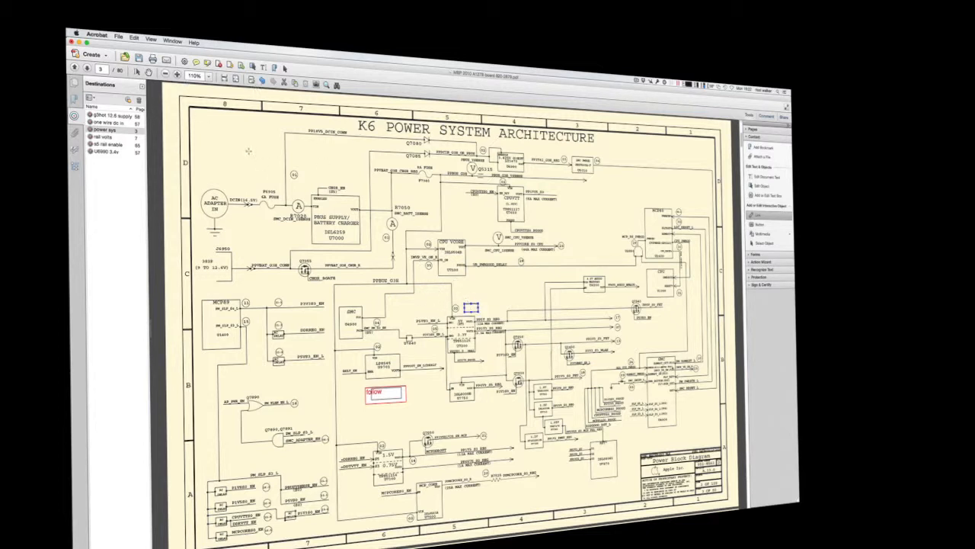
# - Test the new link above the 5V/3.3V supply block on page 3
pyautogui.click(147, 73)
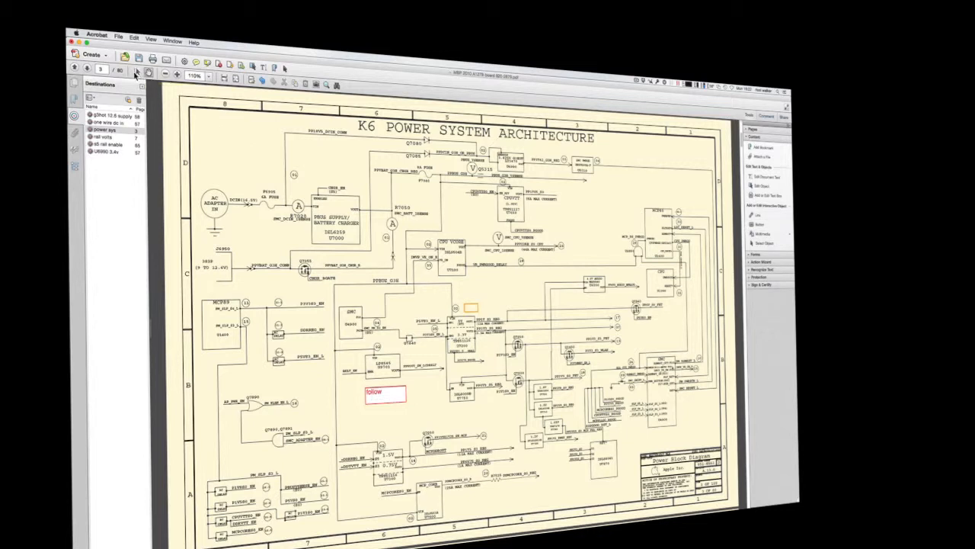
pyautogui.click(136, 72)
pyautogui.click(470, 310)
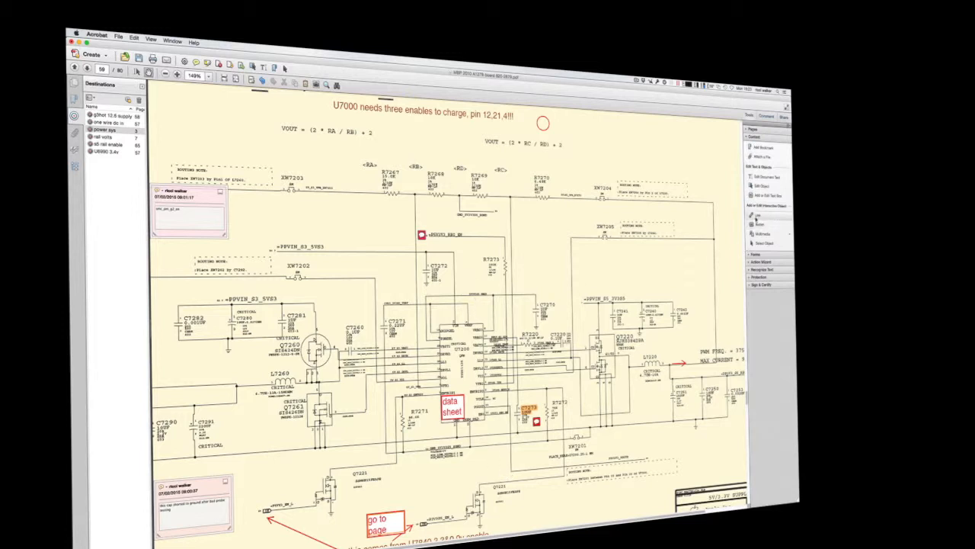
# - Create a link just above U7200 on page 59 as a solid, thick visible rectangle with Invert highlighting that goes to a page view
pyautogui.click(759, 216)
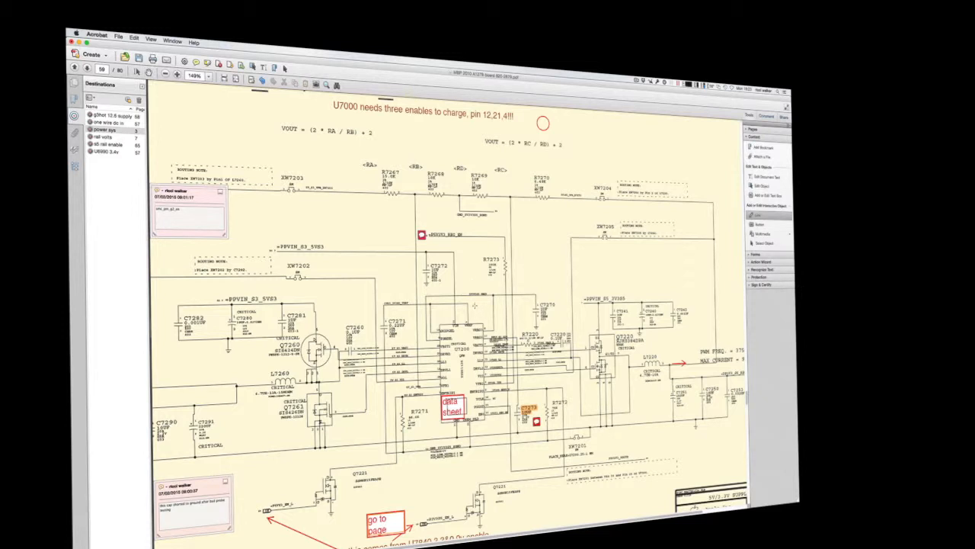
pyautogui.press('super+shift+2')
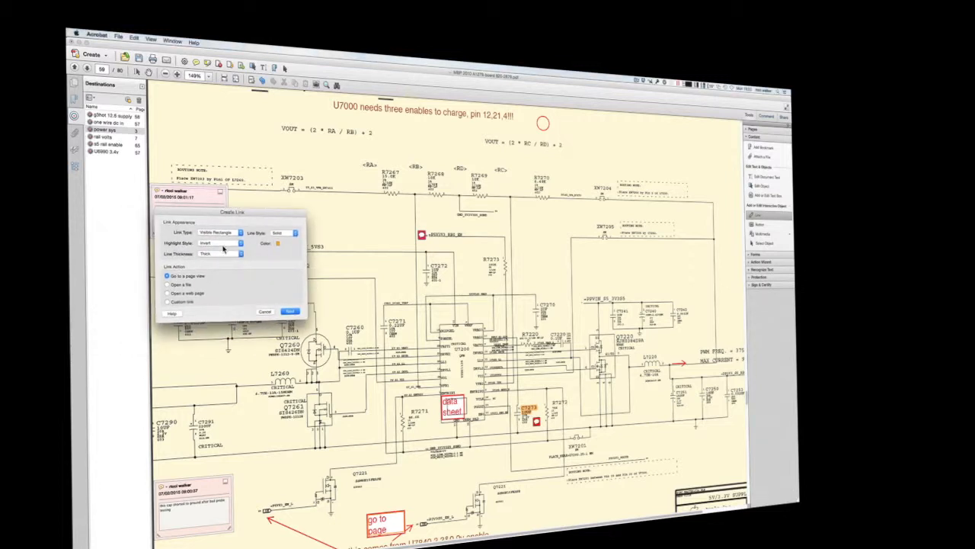
pyautogui.click(292, 311)
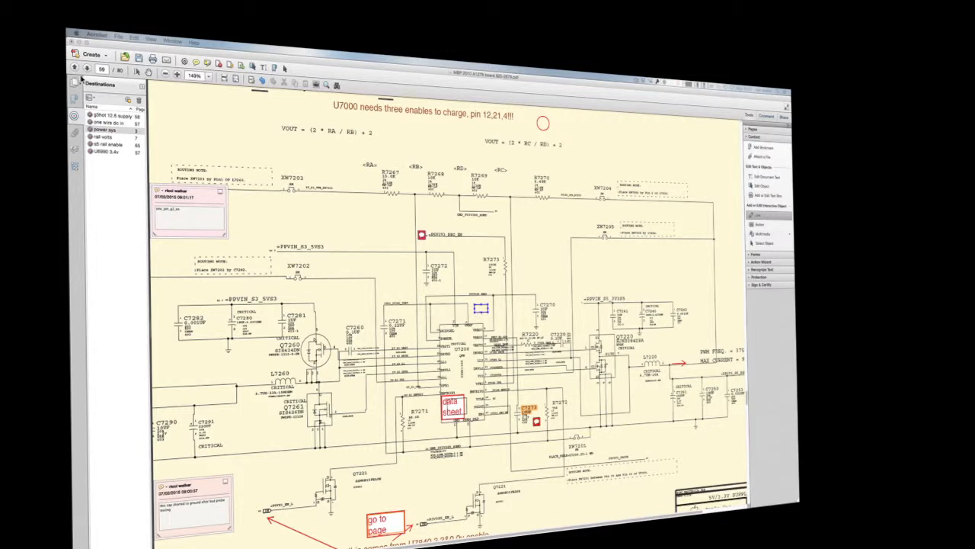
# - Set page 3, the K6 power system architecture, at 114% zoom as the destination of the link above U7200
pyautogui.click(103, 70)
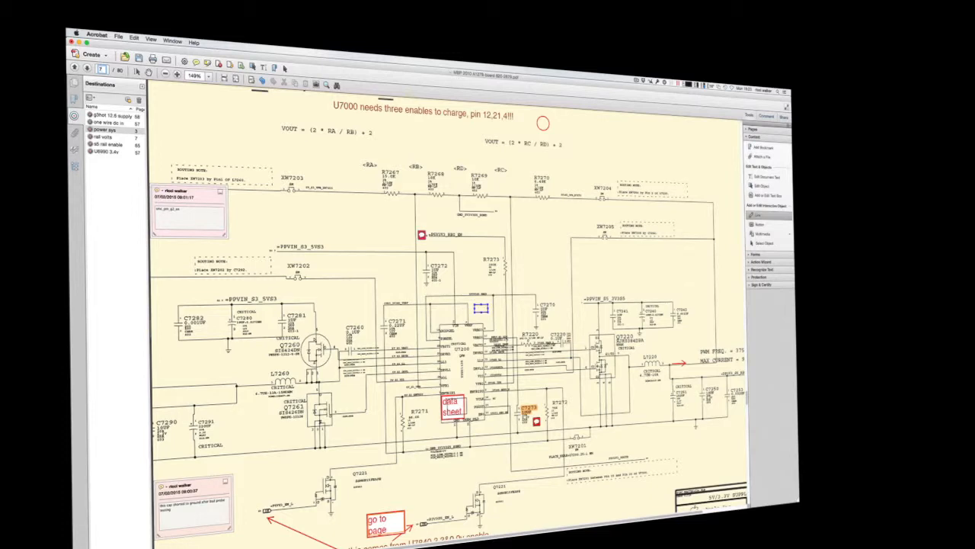
pyautogui.write('7')
pyautogui.press('Return')
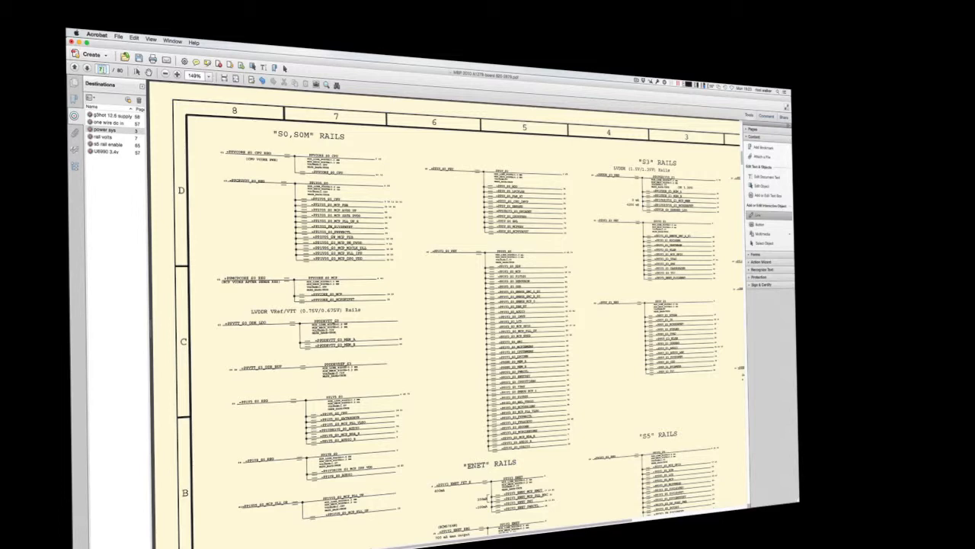
pyautogui.press('Return')
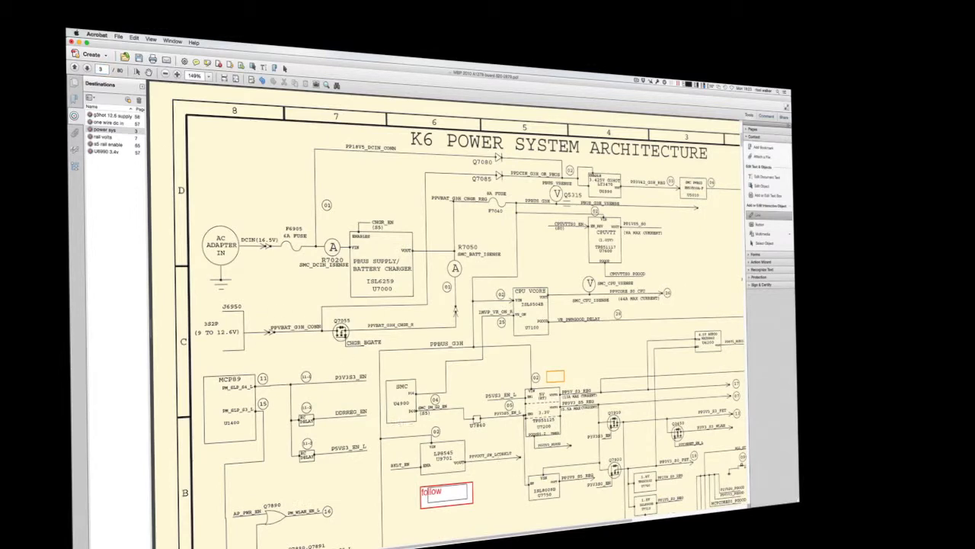
pyautogui.press('super+minus')
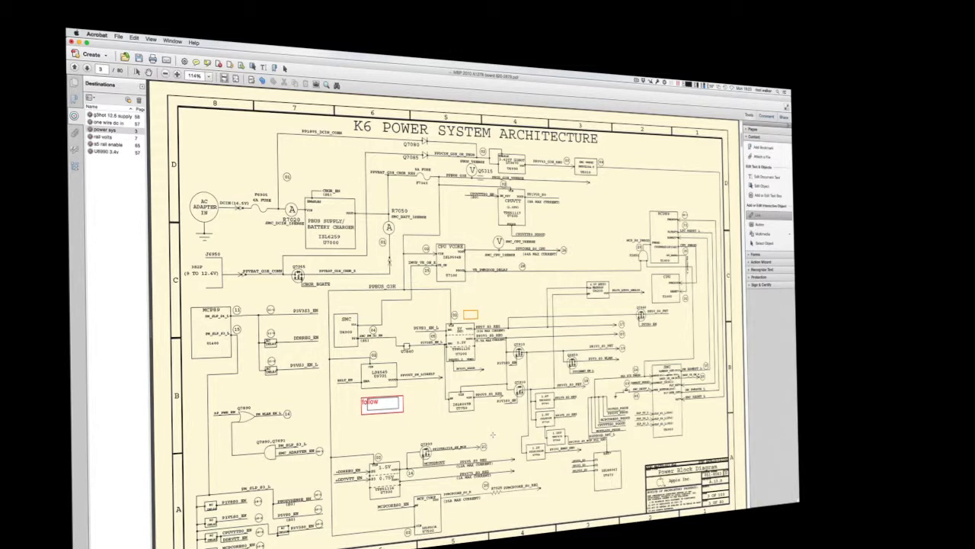
pyautogui.press('super+minus')
pyautogui.press('super+equal')
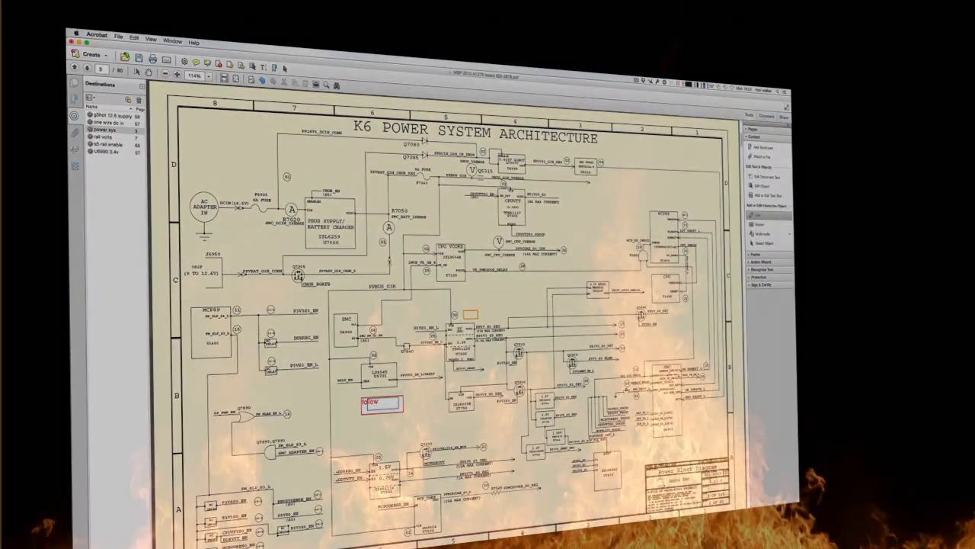
pyautogui.moveTo(70, 286); pyautogui.dragTo(320, 283)
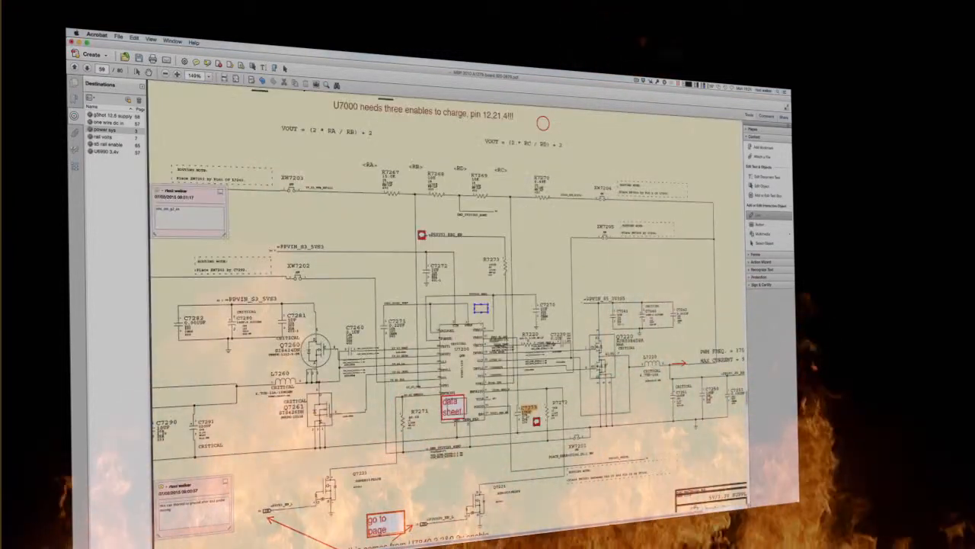
# - Test the links between pages 59 and 3 in both directions, and open and close the TPS51125 data sheet
pyautogui.click(149, 72)
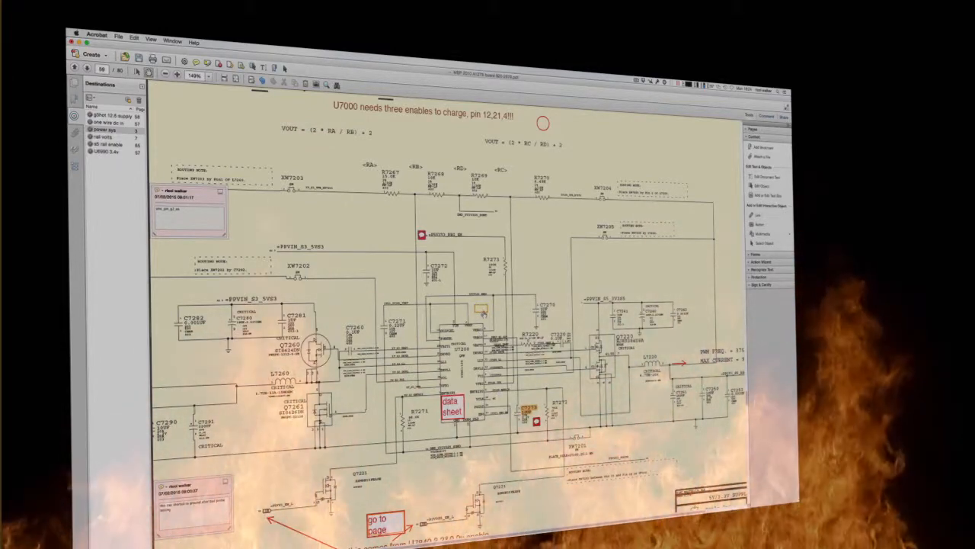
pyautogui.click(484, 310)
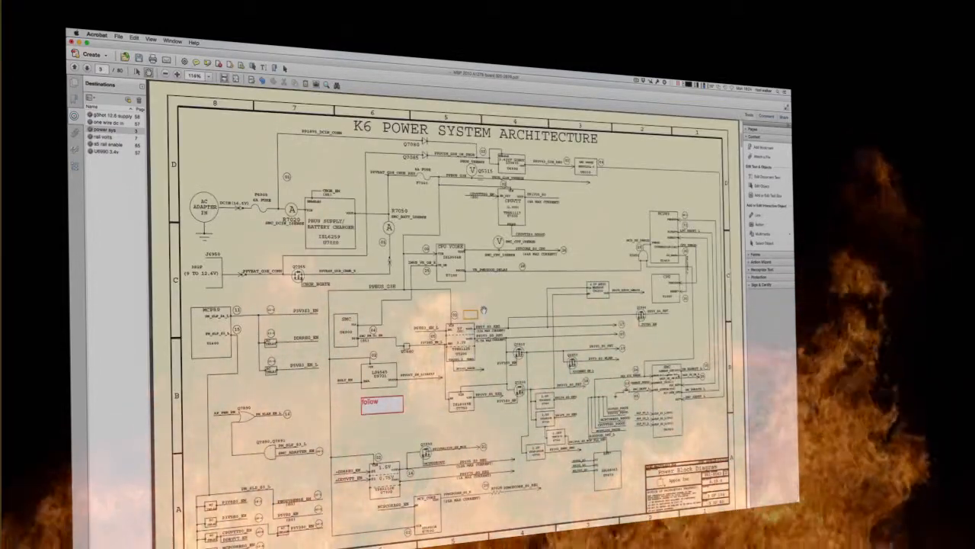
pyautogui.click(483, 310)
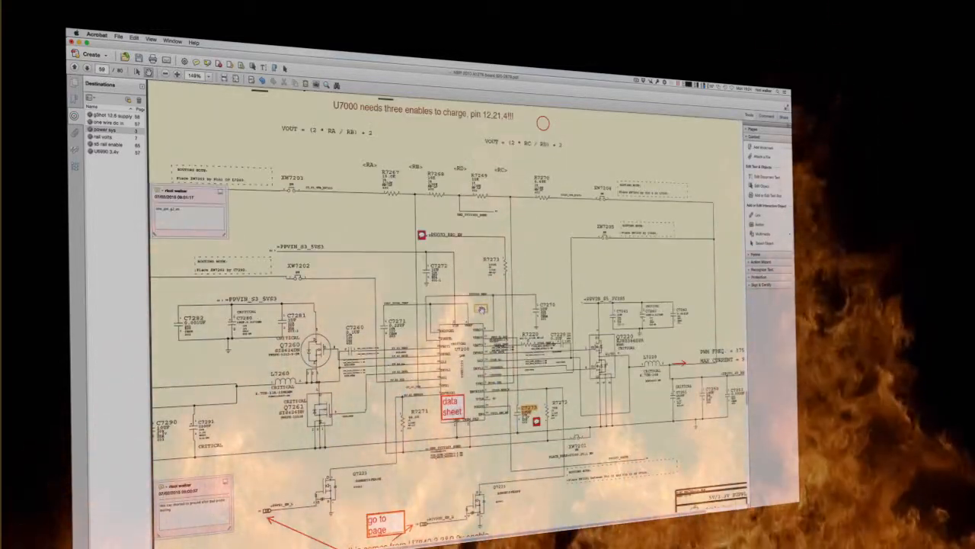
pyautogui.click(481, 310)
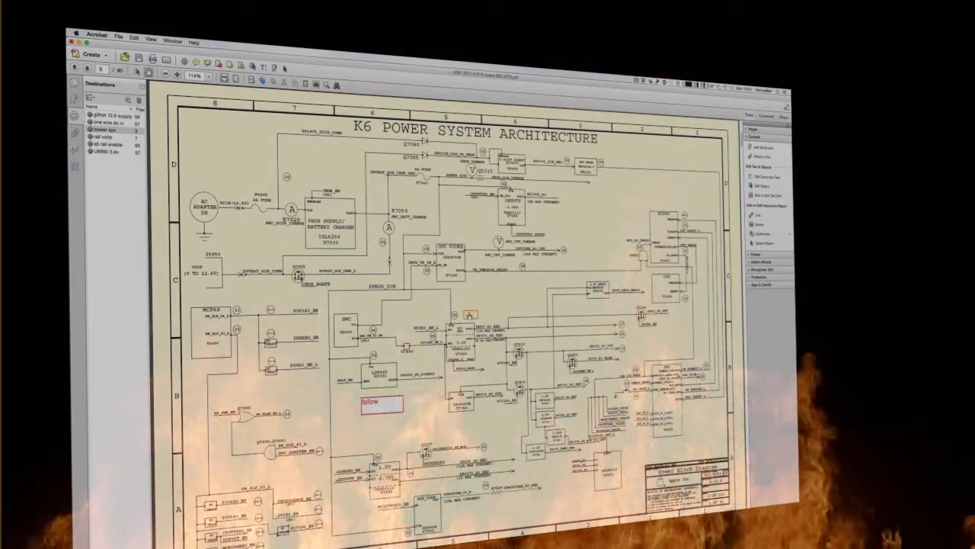
pyautogui.click(470, 315)
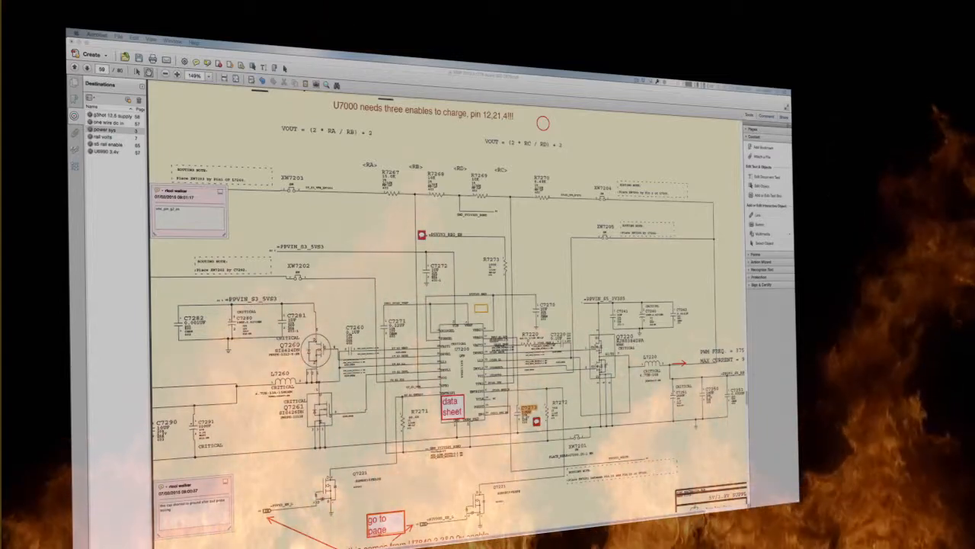
pyautogui.moveTo(7, 115); pyautogui.dragTo(447, 147)
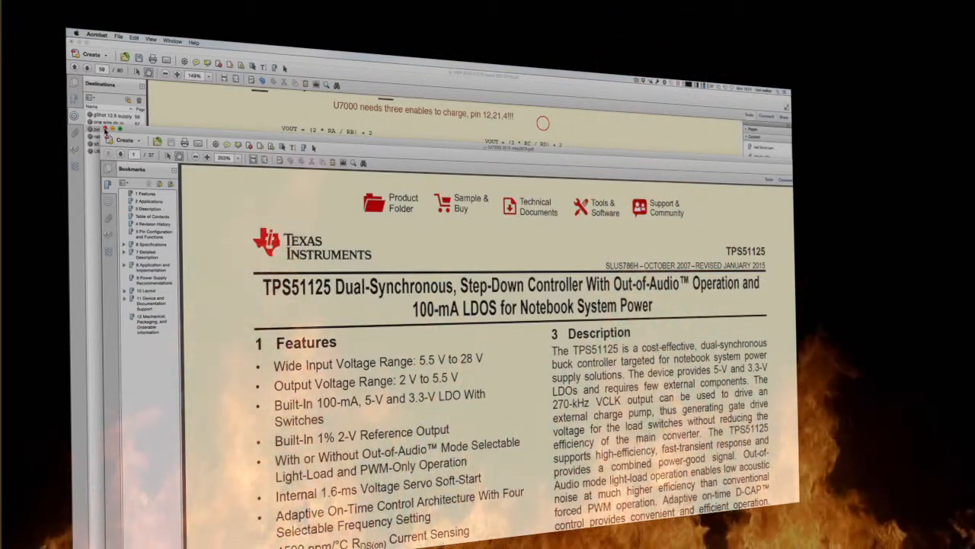
pyautogui.click(106, 131)
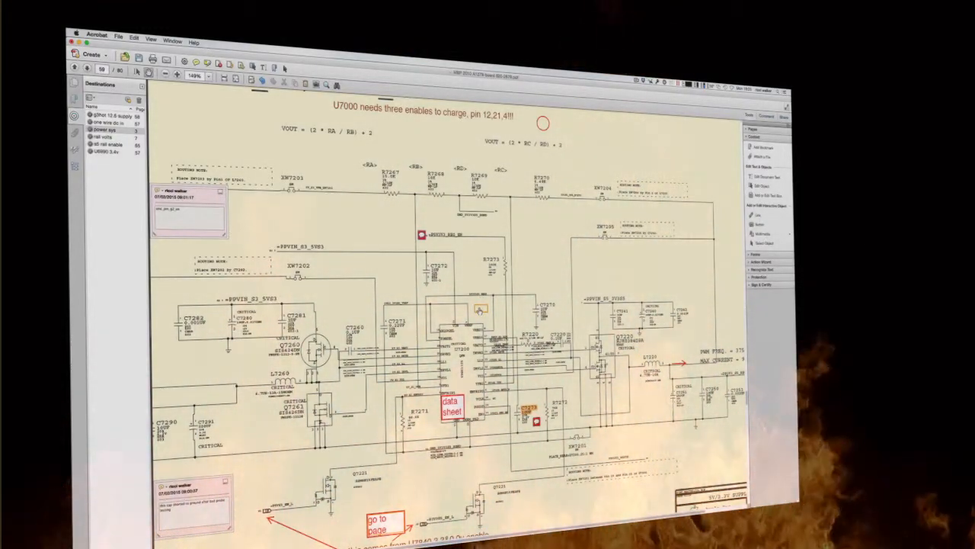
# - Add a text box reading "over view" on the link above U7200 and apply the Subscript style to its text
pyautogui.click(766, 116)
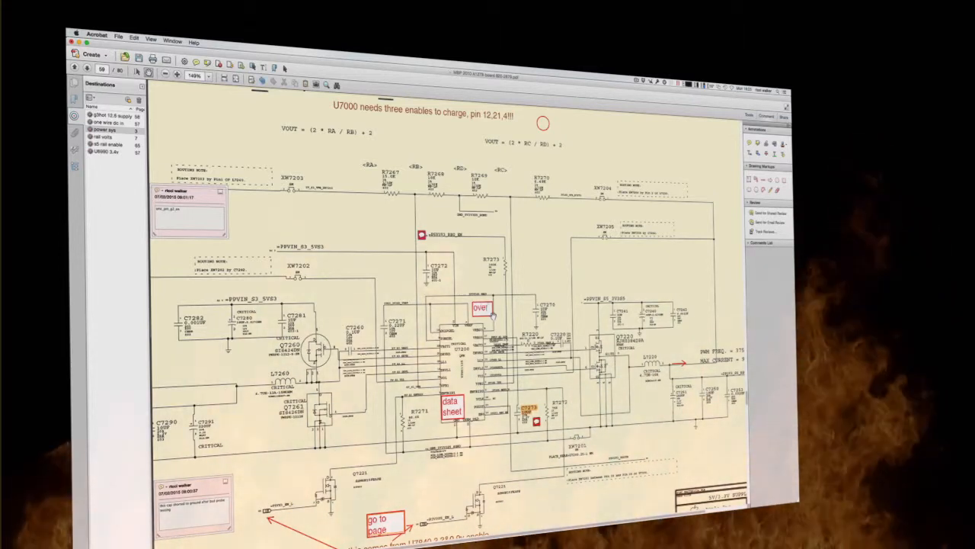
pyautogui.write('iew')
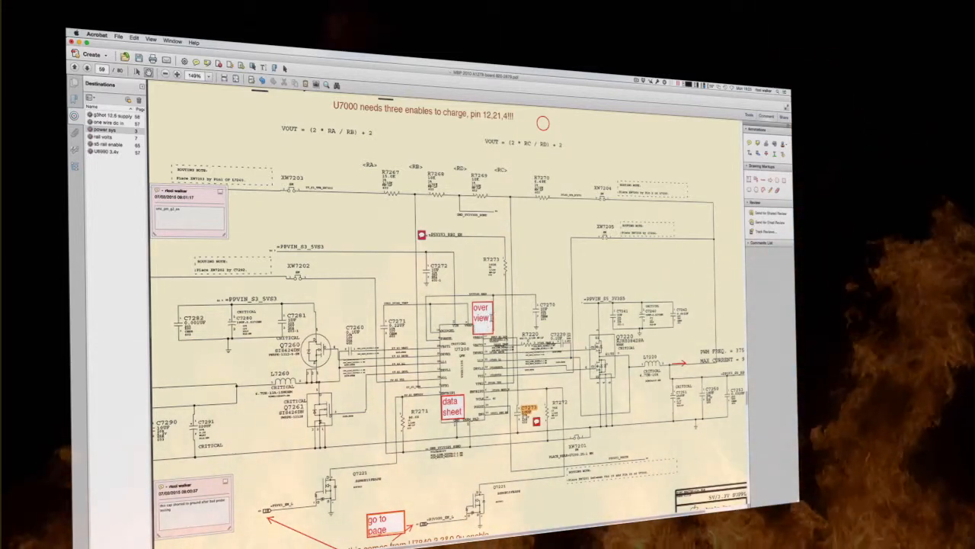
pyautogui.doubleClick(491, 319)
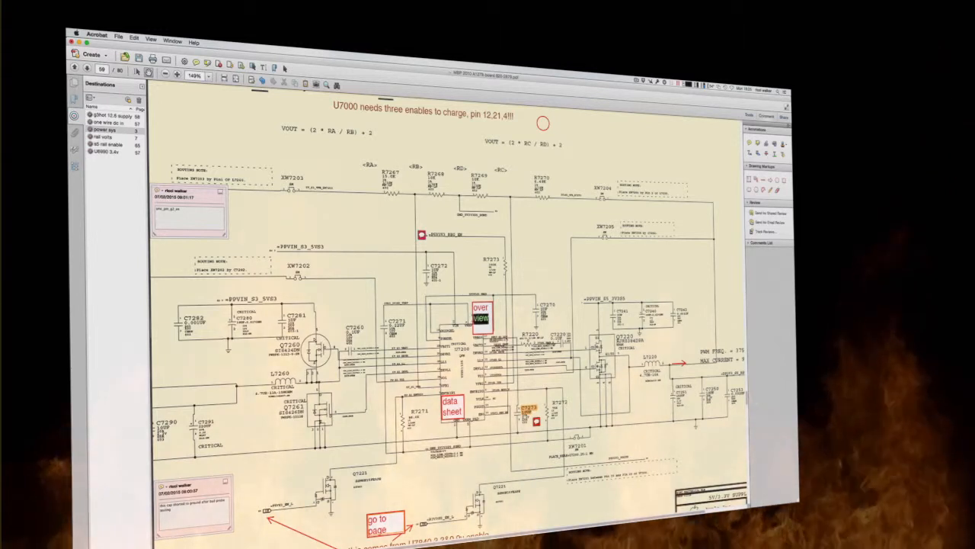
pyautogui.moveTo(474, 318); pyautogui.dragTo(474, 307)
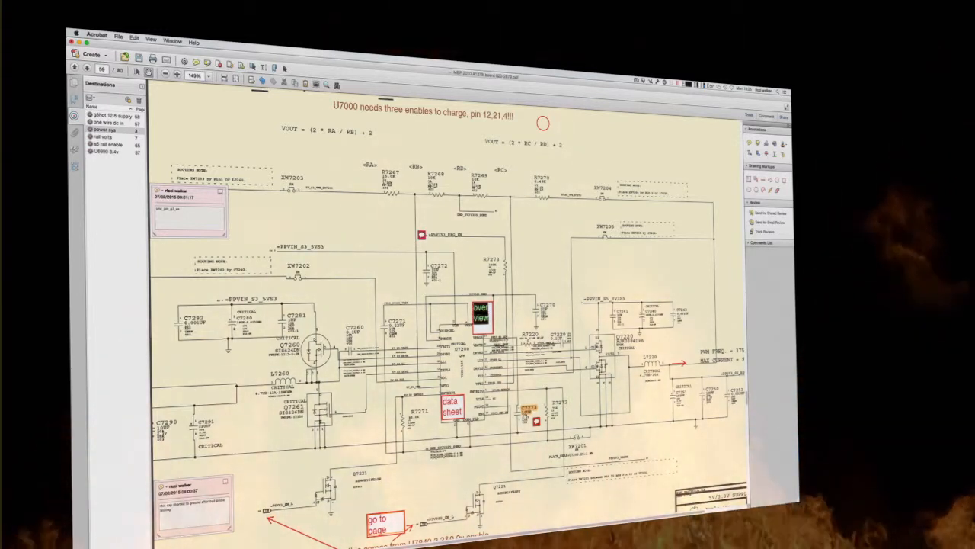
pyautogui.rightClick(483, 308)
pyautogui.moveTo(526, 385)
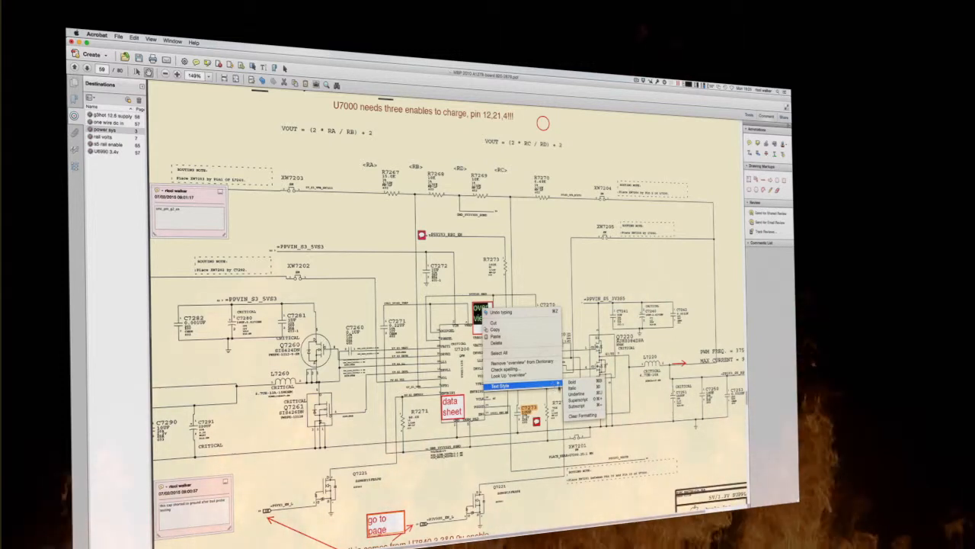
pyautogui.click(589, 406)
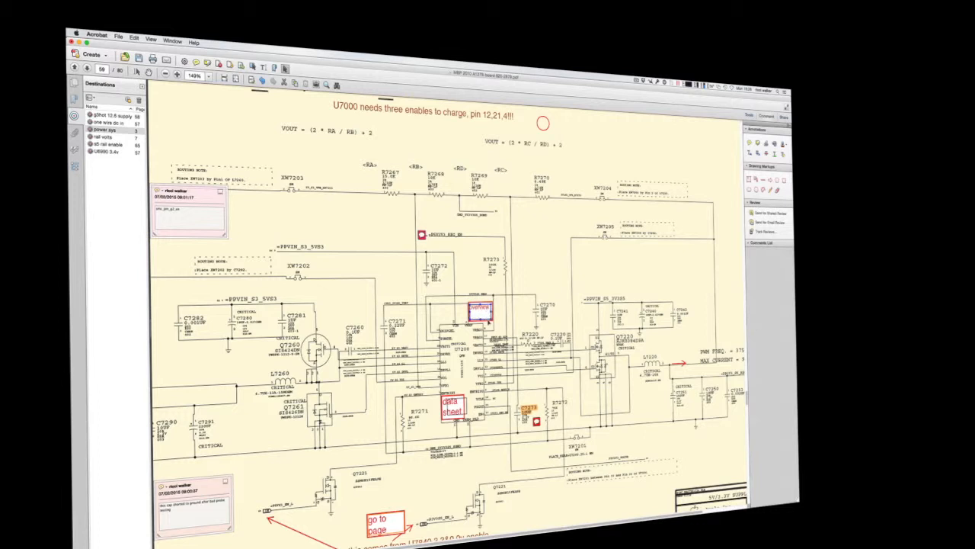
# - Change the overview link above U7200 on page 59 to an invisible rectangle and check its go-to-page action
pyautogui.rightClick(486, 316)
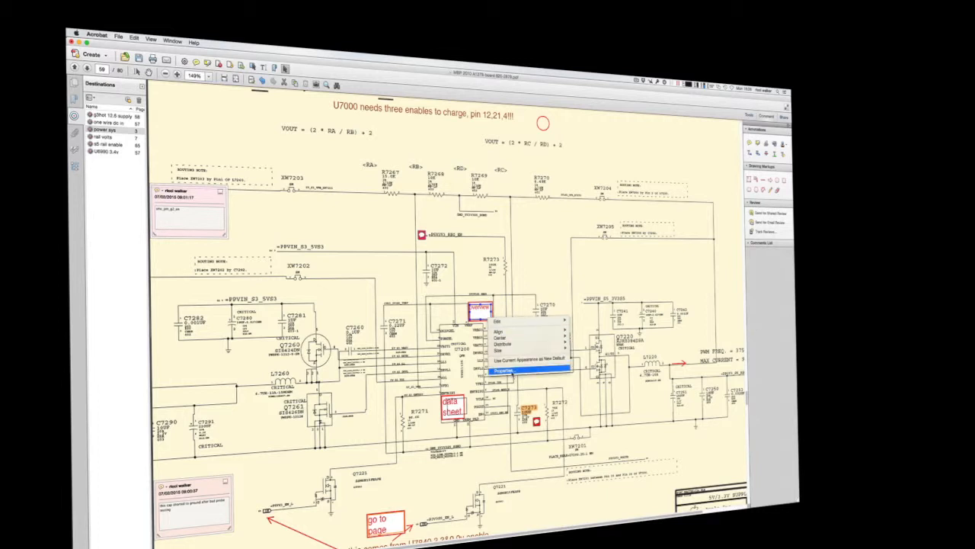
pyautogui.click(509, 371)
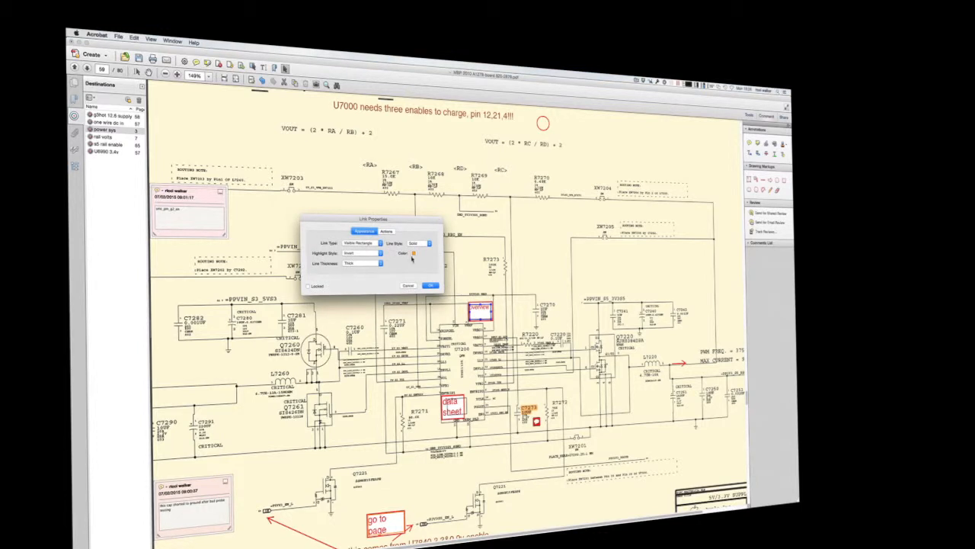
pyautogui.click(360, 244)
pyautogui.click(361, 248)
pyautogui.click(388, 231)
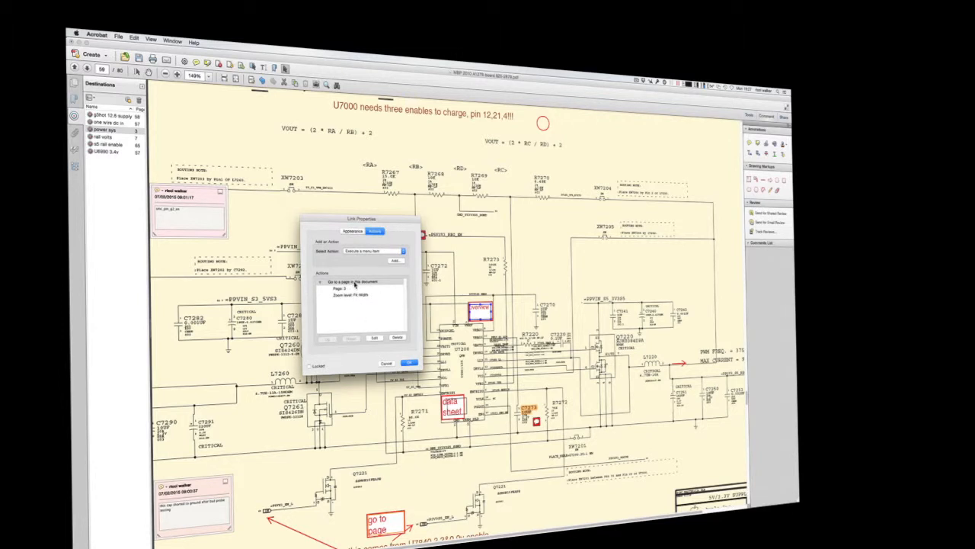
pyautogui.click(355, 282)
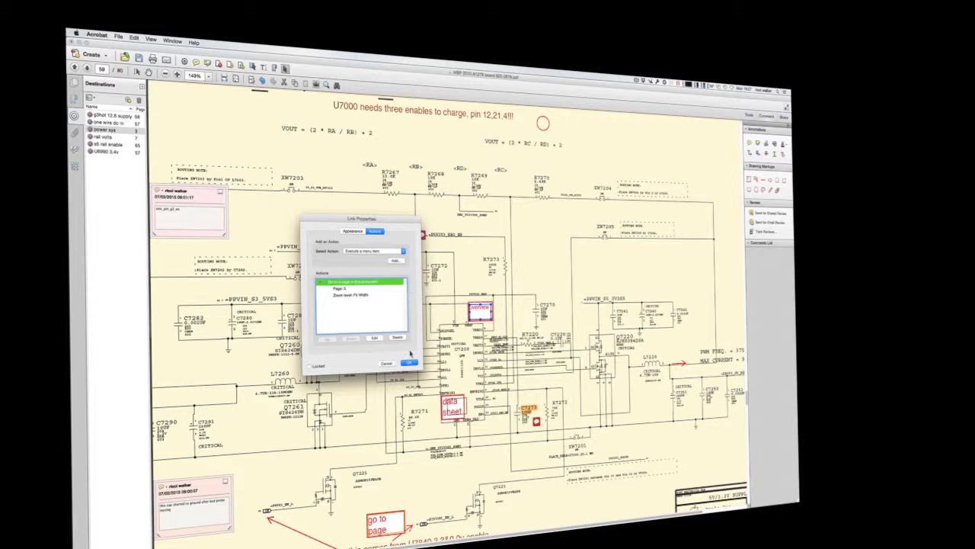
pyautogui.click(410, 364)
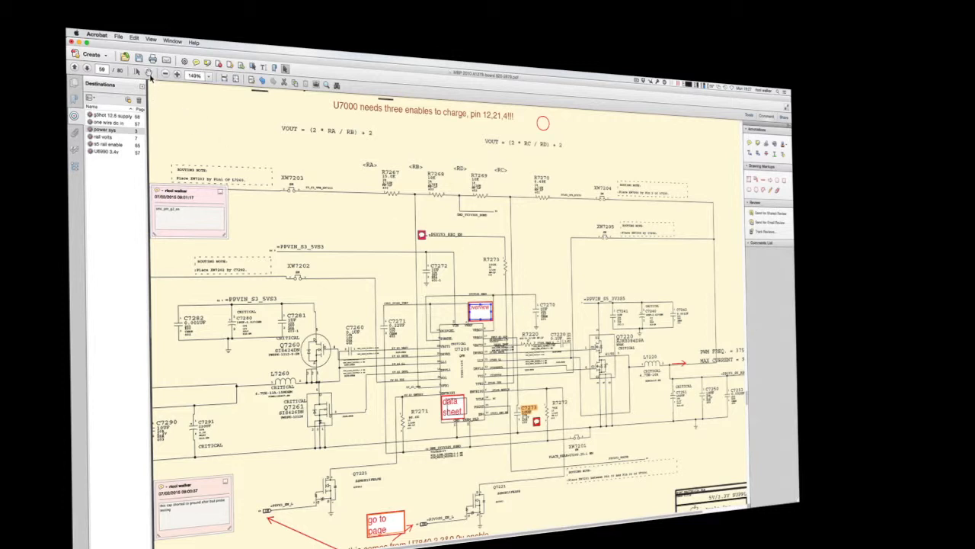
# - Follow the overview link to page 3, label the link box above the TPS51125 block "U7200" and make its link an invisible rectangle
pyautogui.click(148, 72)
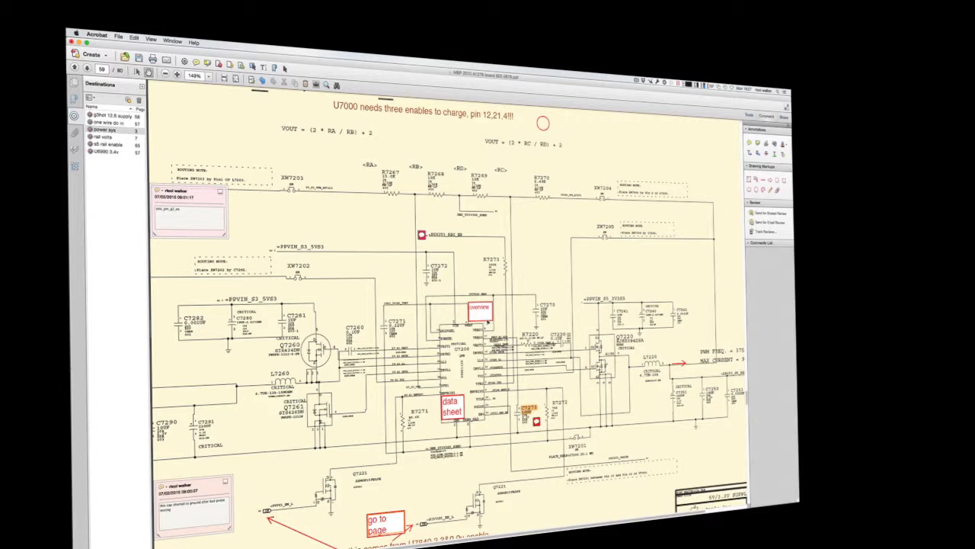
pyautogui.click(480, 312)
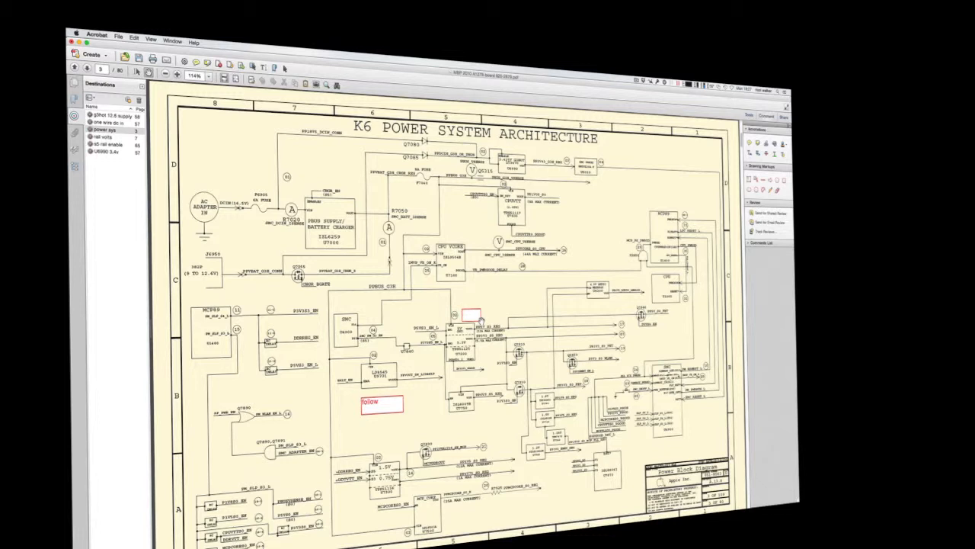
pyautogui.write('U7200')
pyautogui.click(285, 69)
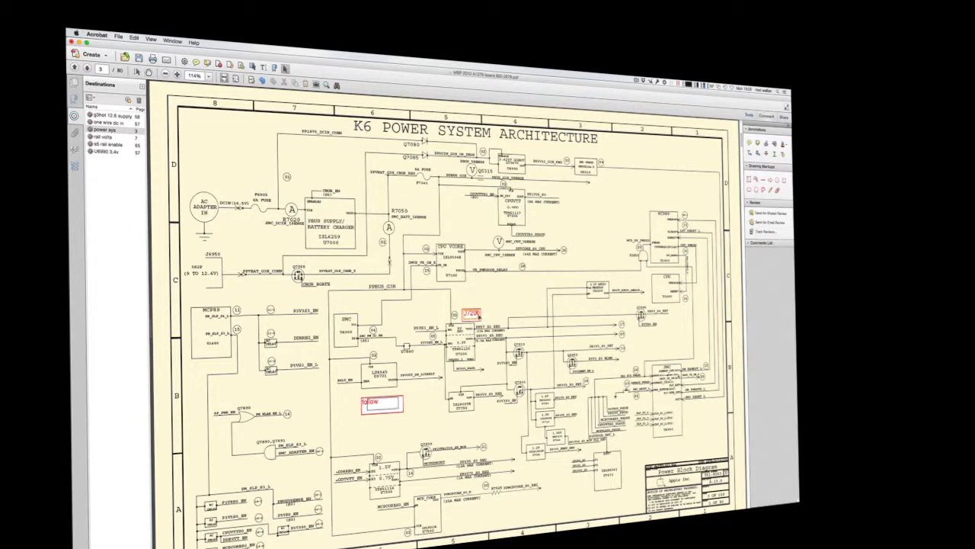
pyautogui.rightClick(472, 314)
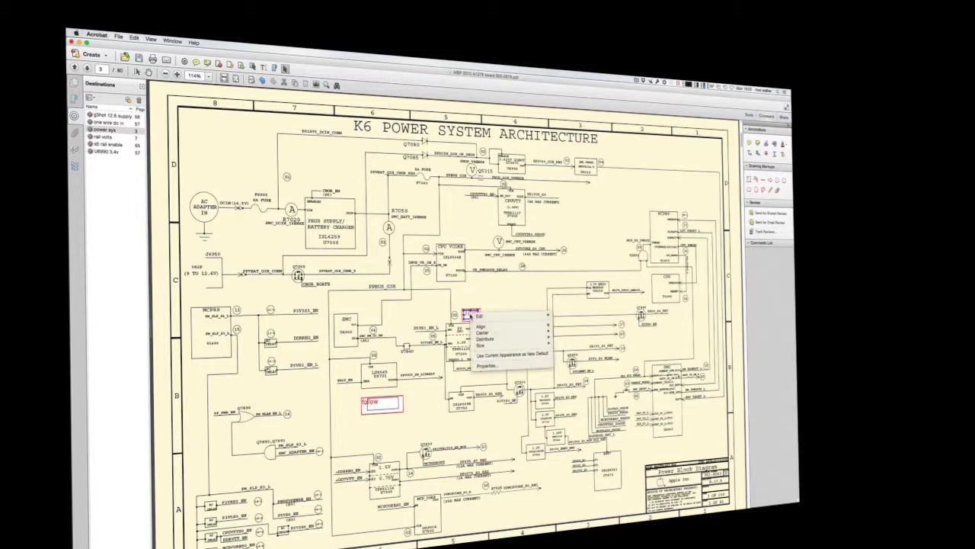
pyautogui.click(497, 355)
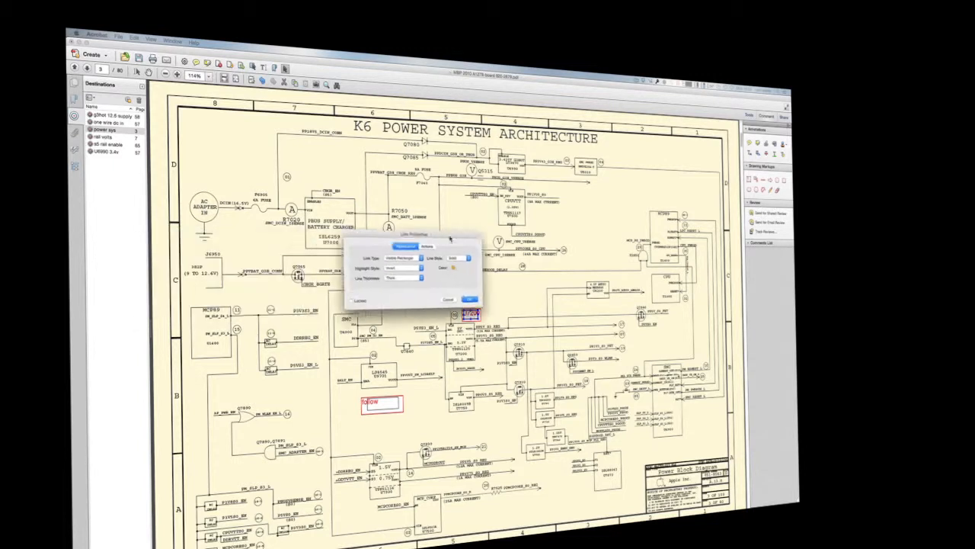
pyautogui.click(441, 264)
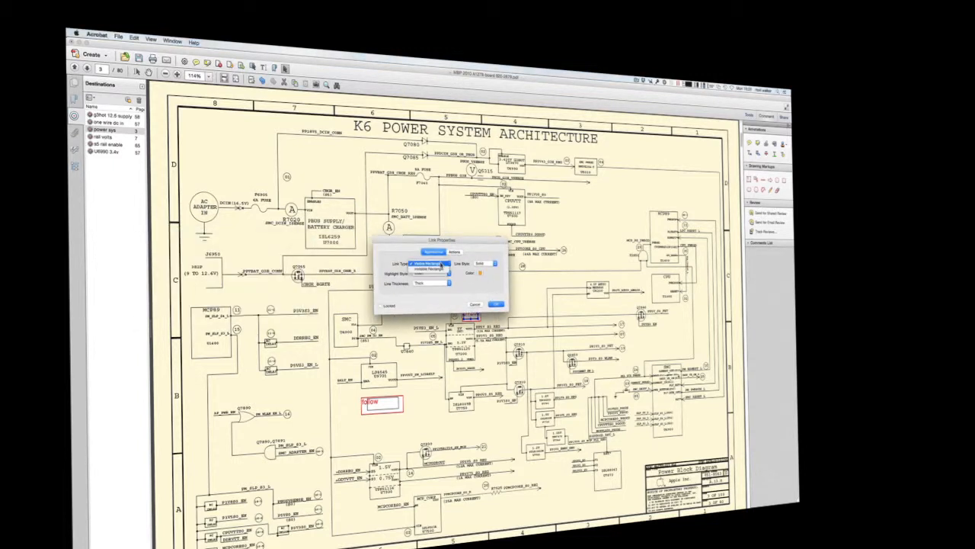
pyautogui.click(439, 269)
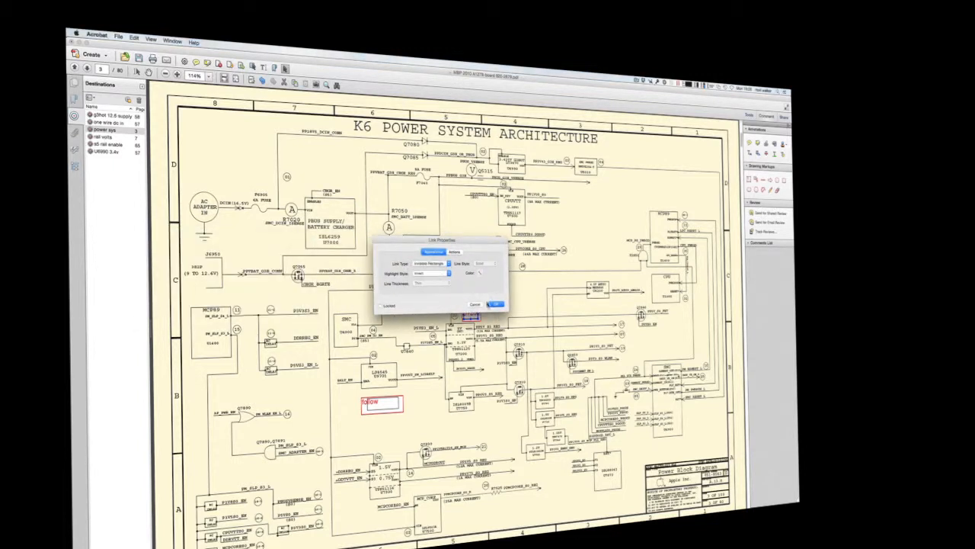
pyautogui.click(495, 304)
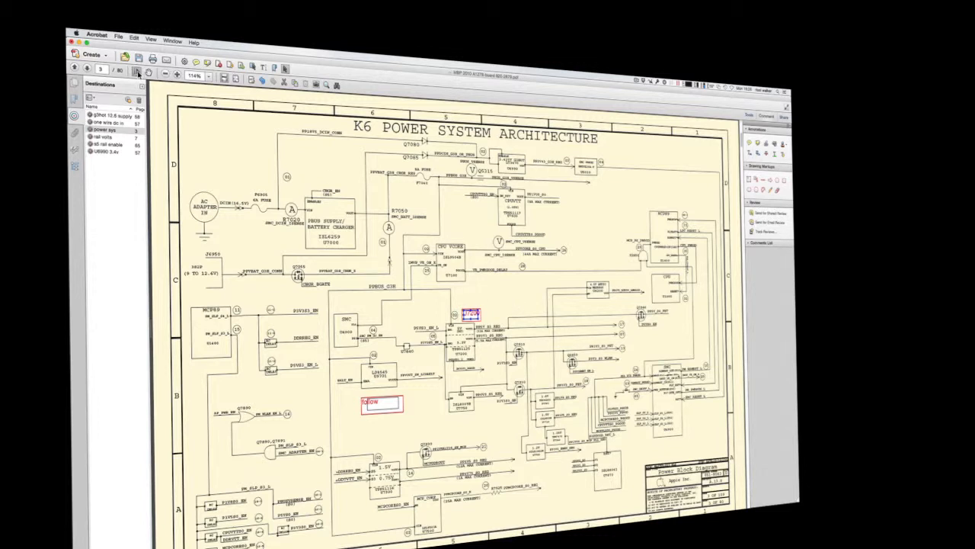
# - Test the U7200 and overview links by jumping back and forth between pages 3 and 59
pyautogui.click(138, 72)
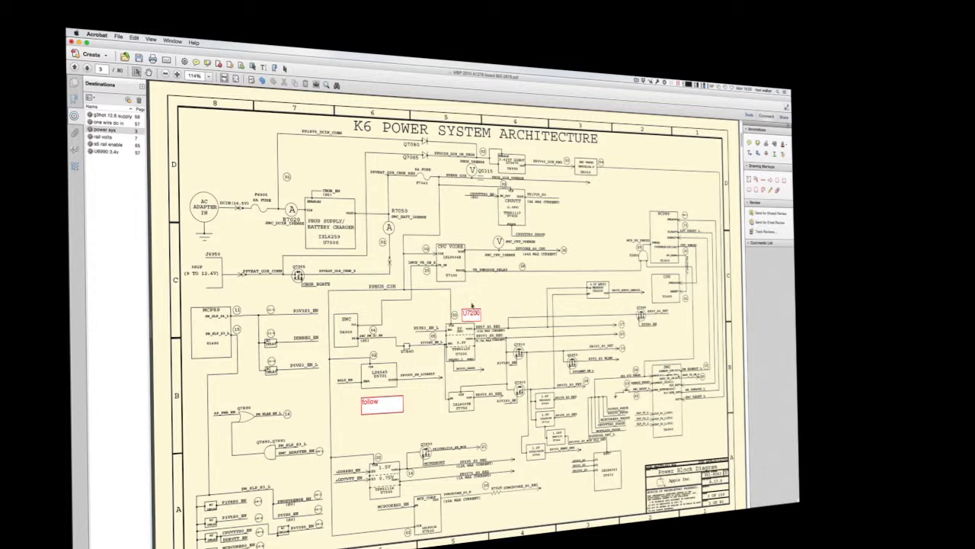
pyautogui.click(470, 316)
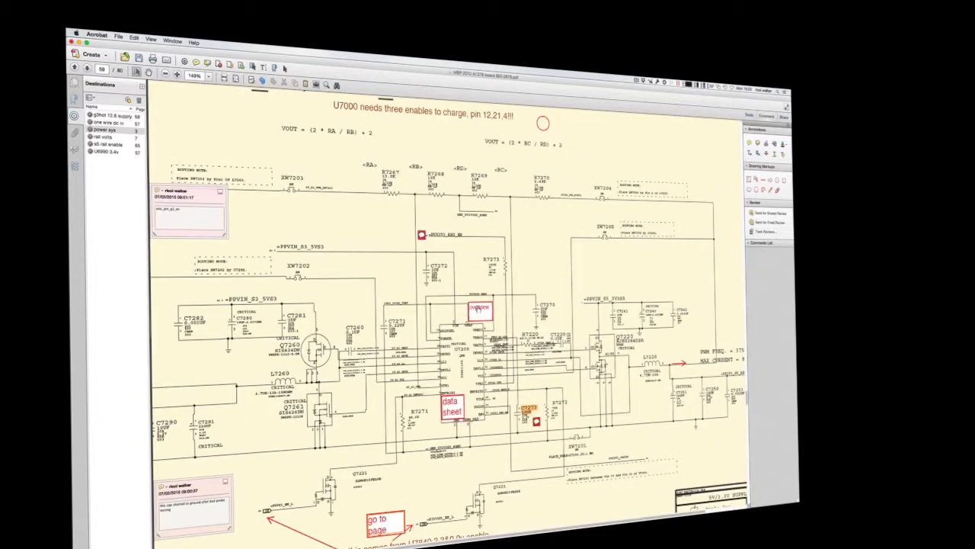
pyautogui.press('super+Left')
pyautogui.click(470, 318)
pyautogui.click(478, 310)
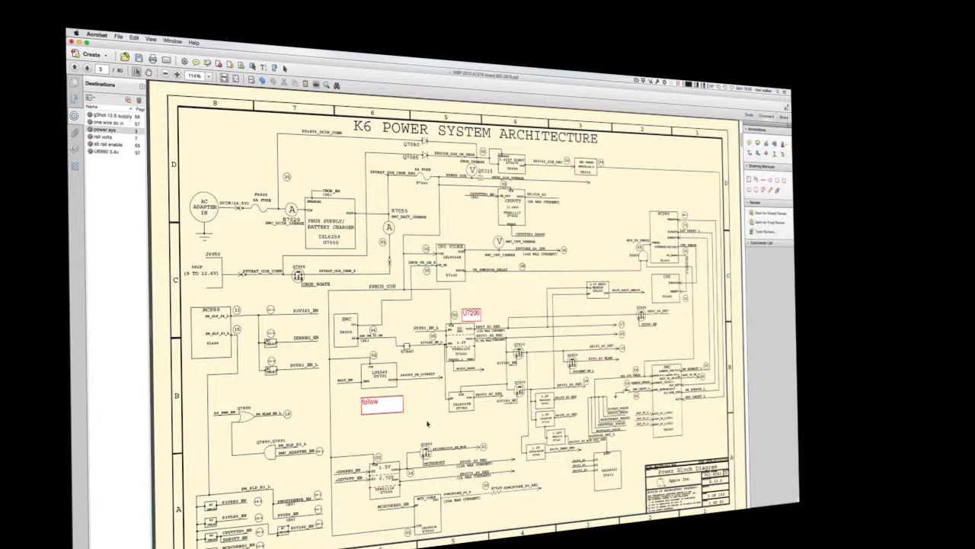
# - Test the "follow" links from page 3 to the LCD backlight circuit on page 71 and back
pyautogui.scroll(-1, 398, 440)
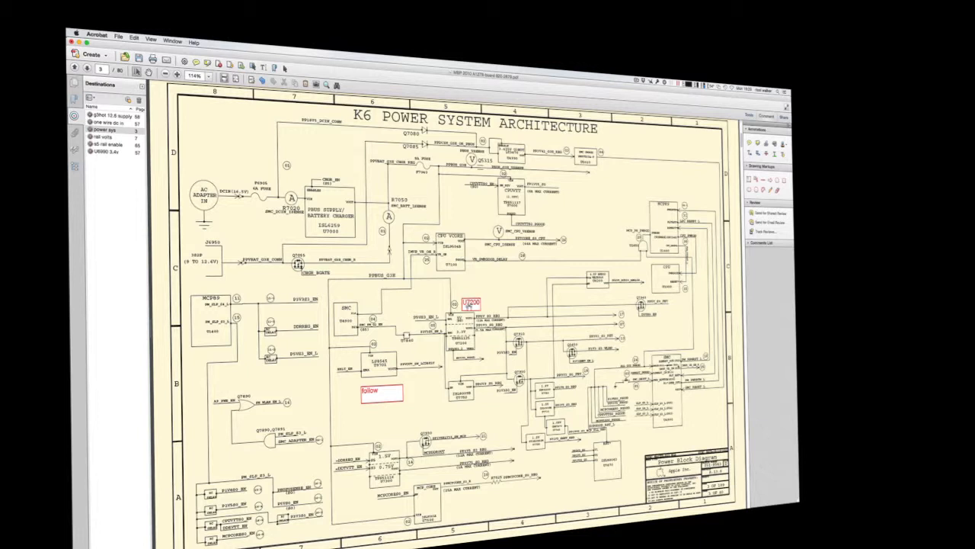
pyautogui.click(369, 393)
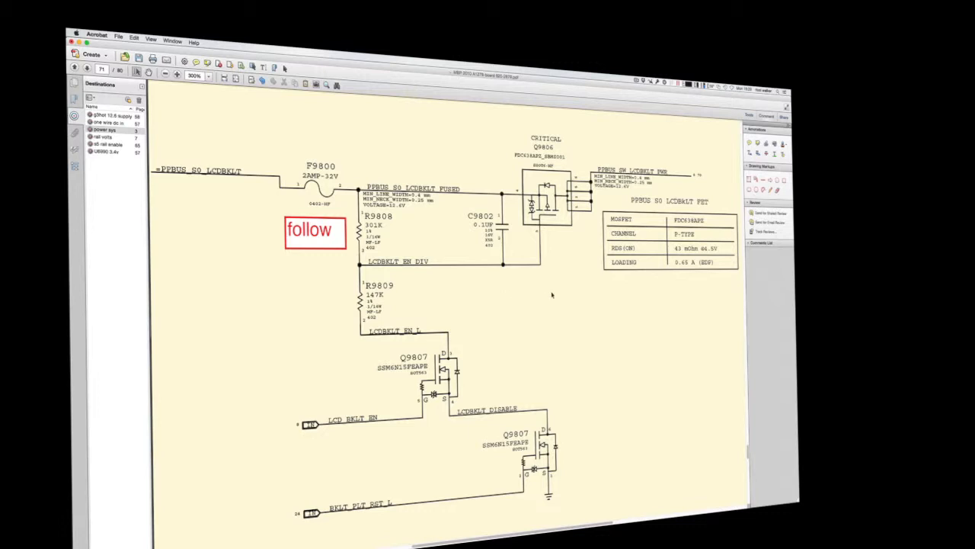
pyautogui.click(314, 234)
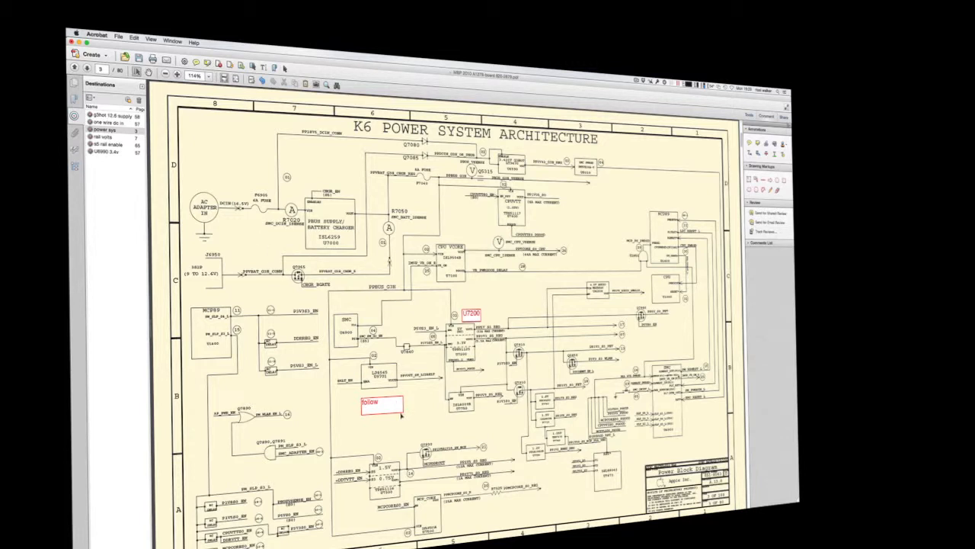
# - Narrow the "follow" text box on page 3 so it fits closely around its text
pyautogui.click(400, 413)
pyautogui.moveTo(405, 395); pyautogui.dragTo(388, 394)
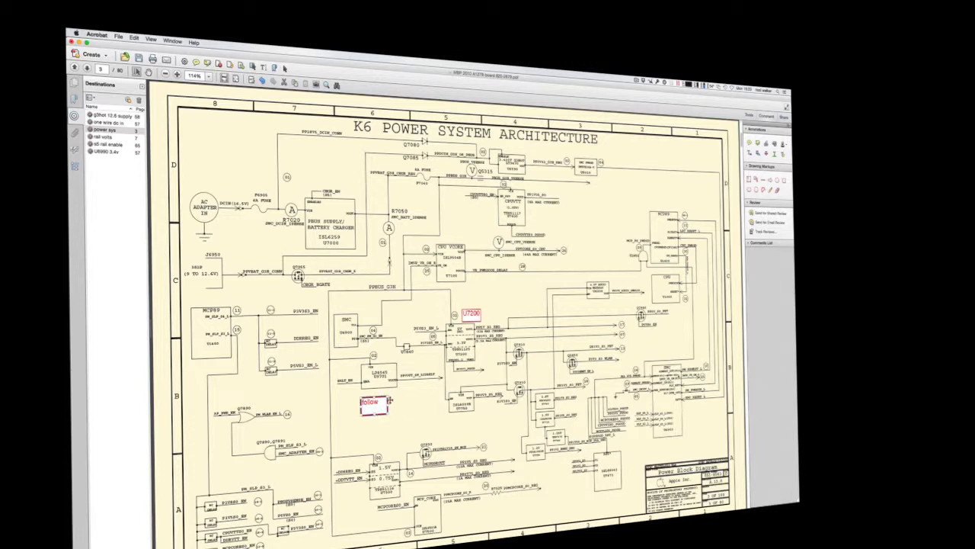
pyautogui.moveTo(388, 396); pyautogui.dragTo(418, 393)
pyautogui.doubleClick(378, 410)
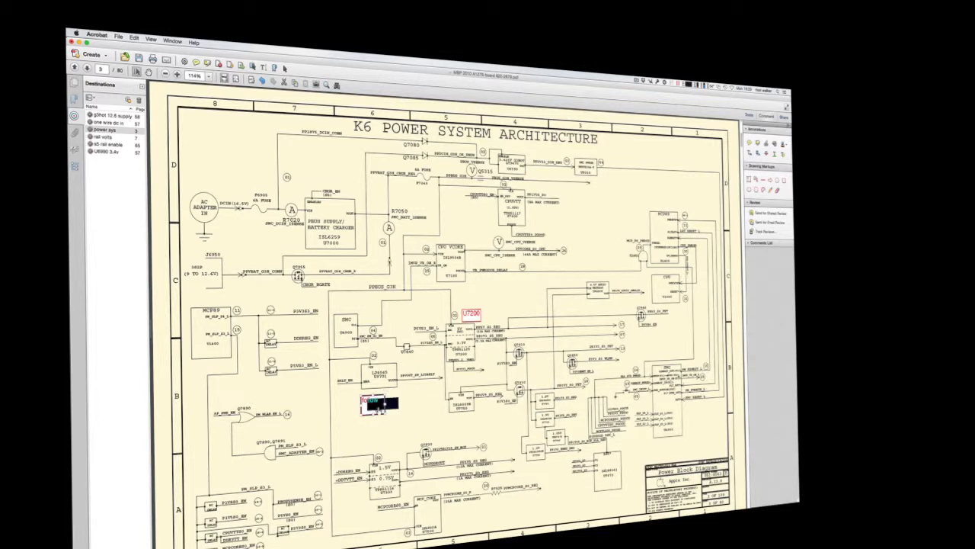
pyautogui.click(401, 417)
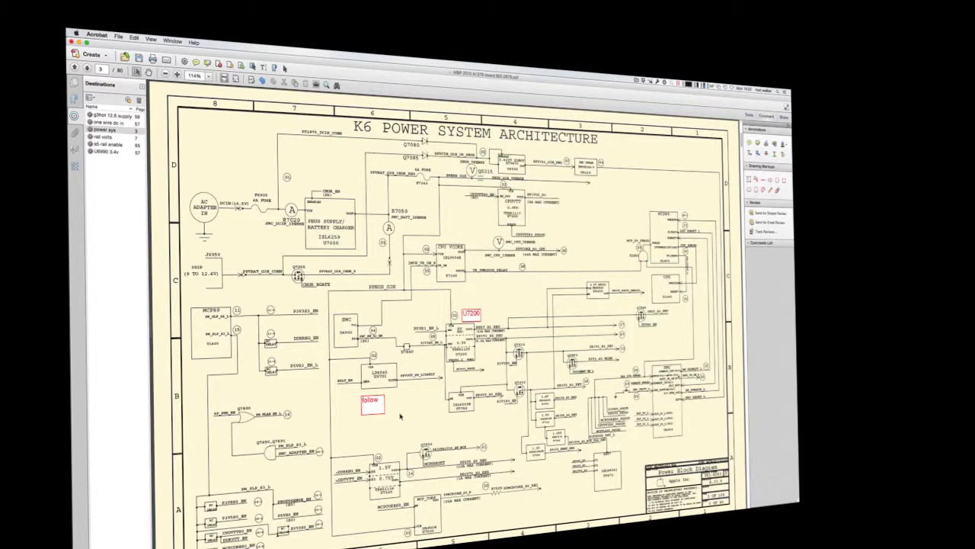